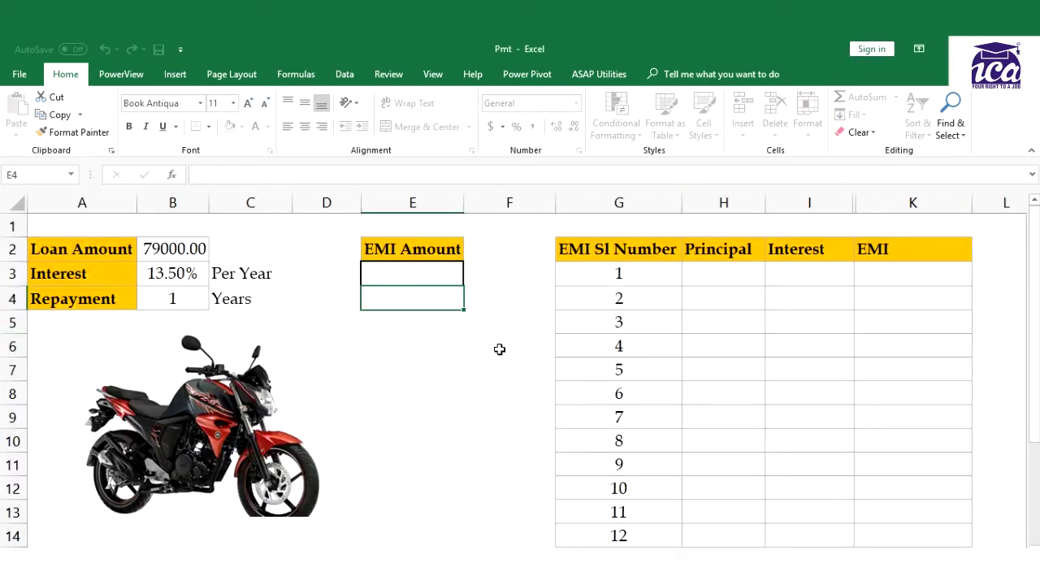
# Step: Review the loan amount, yearly interest rate and repayment period in the loan details table
pyautogui.click(468, 338)
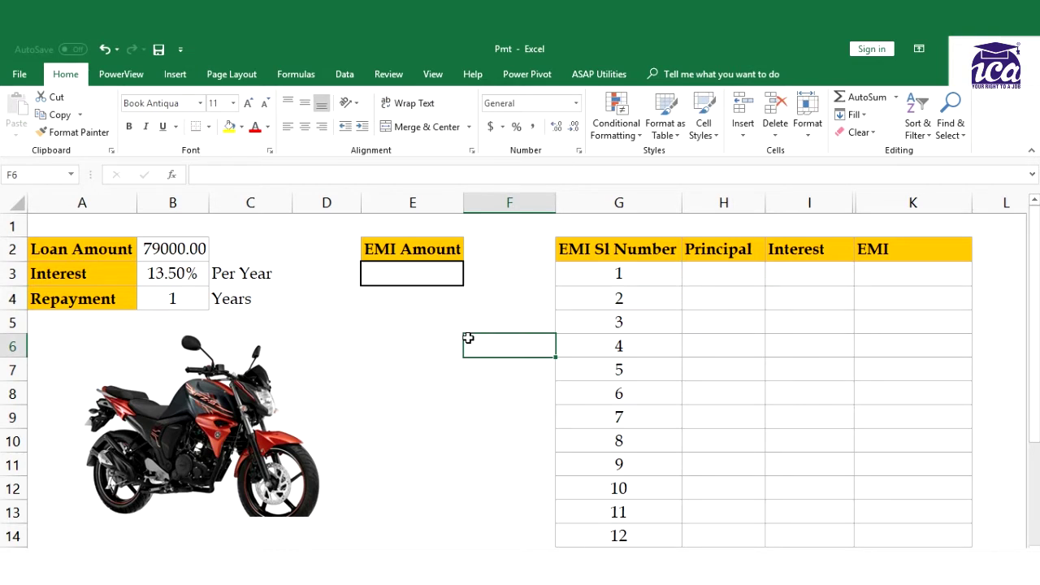
pyautogui.click(432, 279)
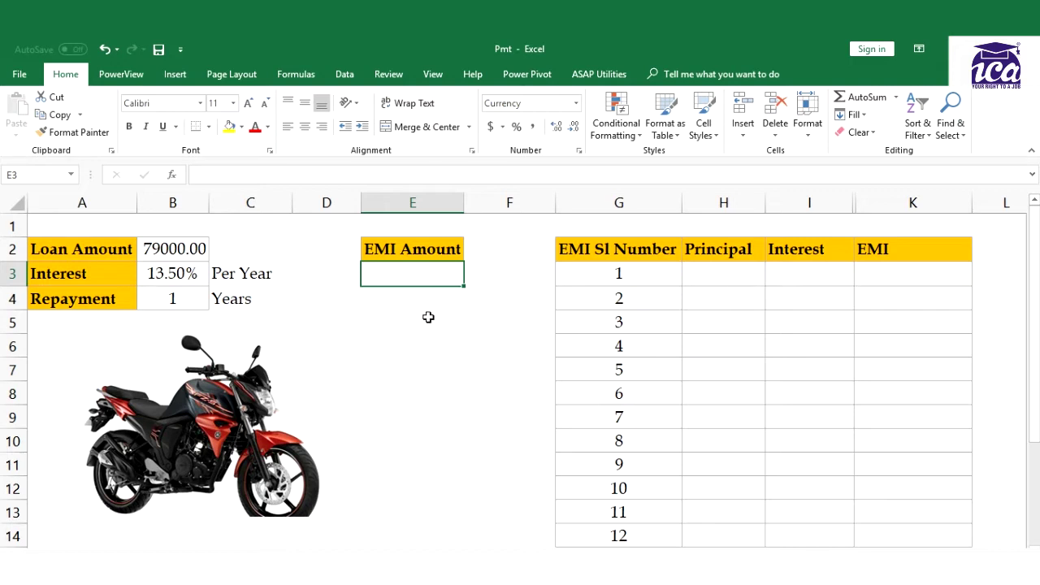
pyautogui.click(428, 318)
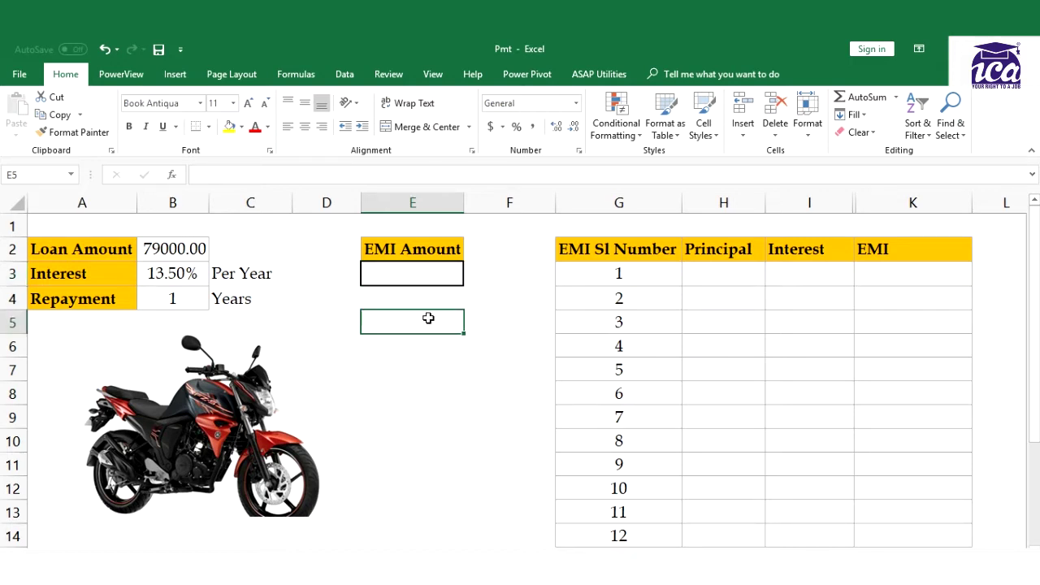
pyautogui.click(183, 256)
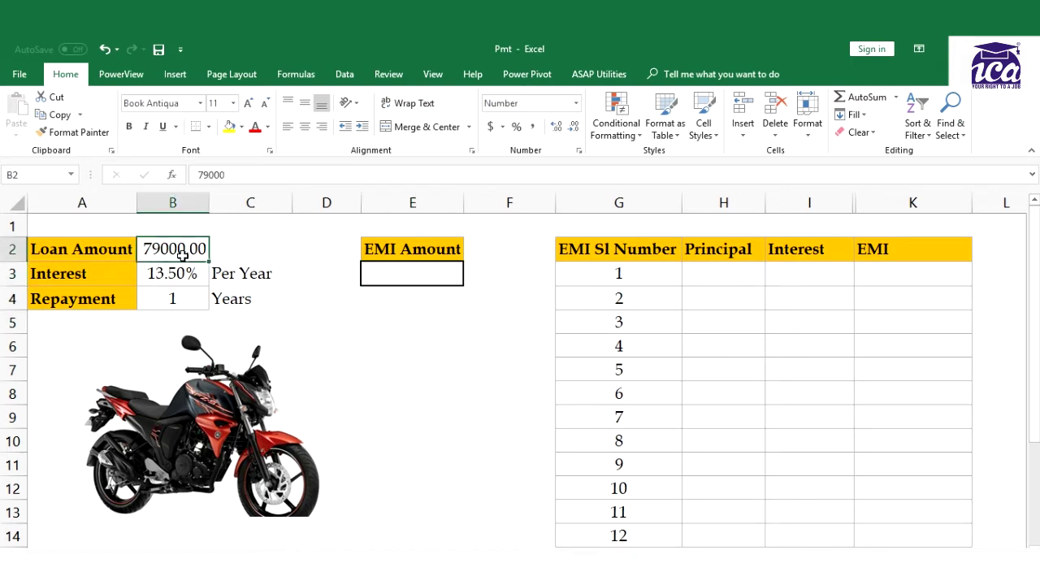
pyautogui.click(176, 298)
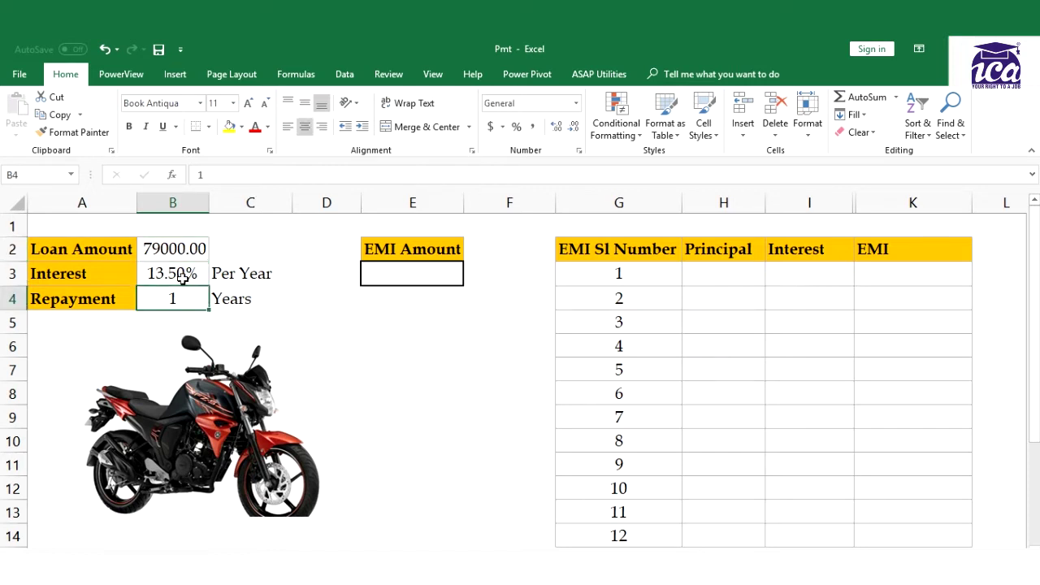
pyautogui.click(174, 271)
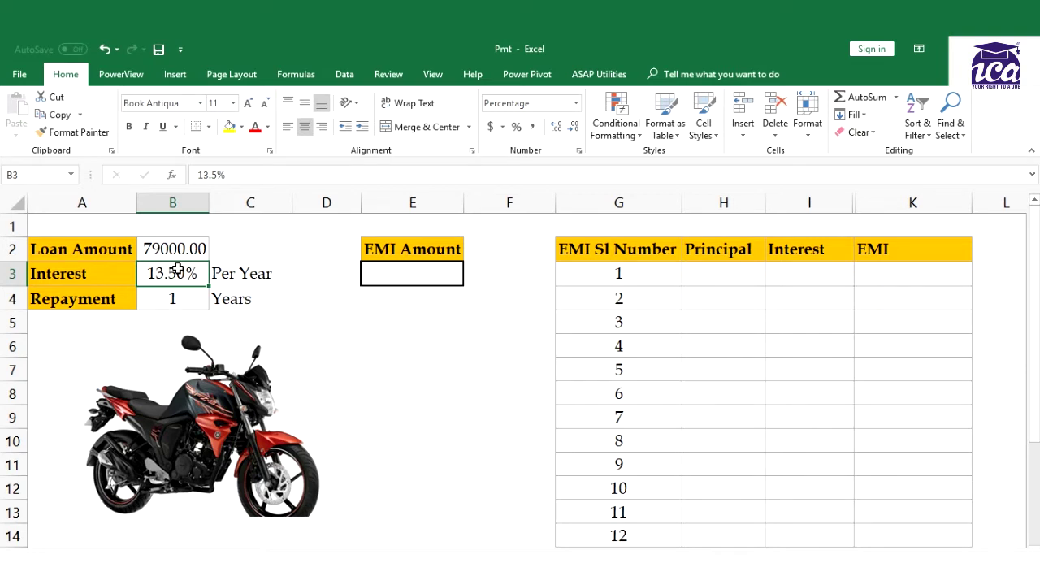
pyautogui.press('Right')
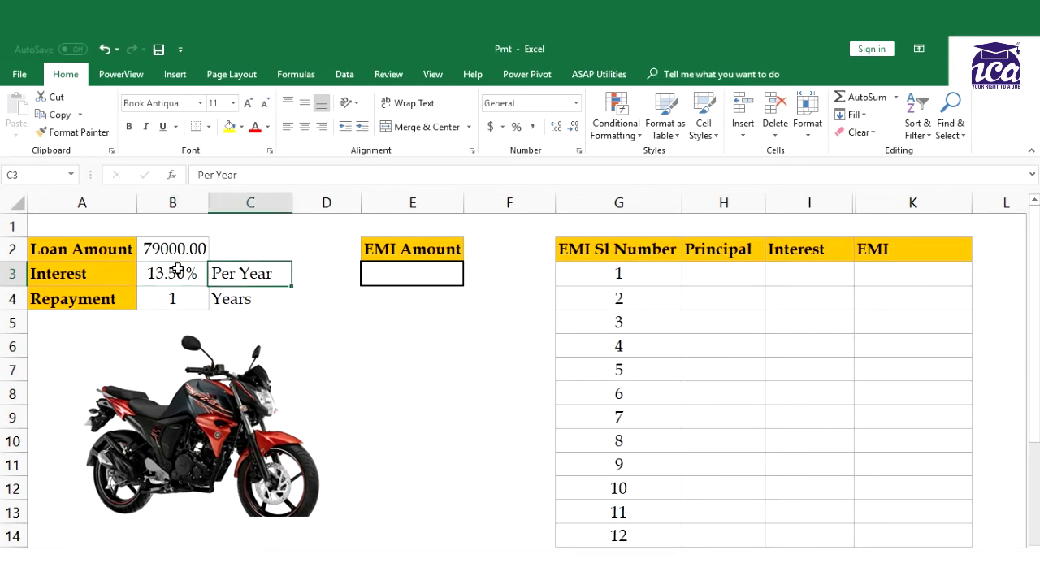
# Step: Calculate the monthly EMI amount in cell E3 with the formula =PMT(B3/12,B4*12,B2)
pyautogui.click(424, 280)
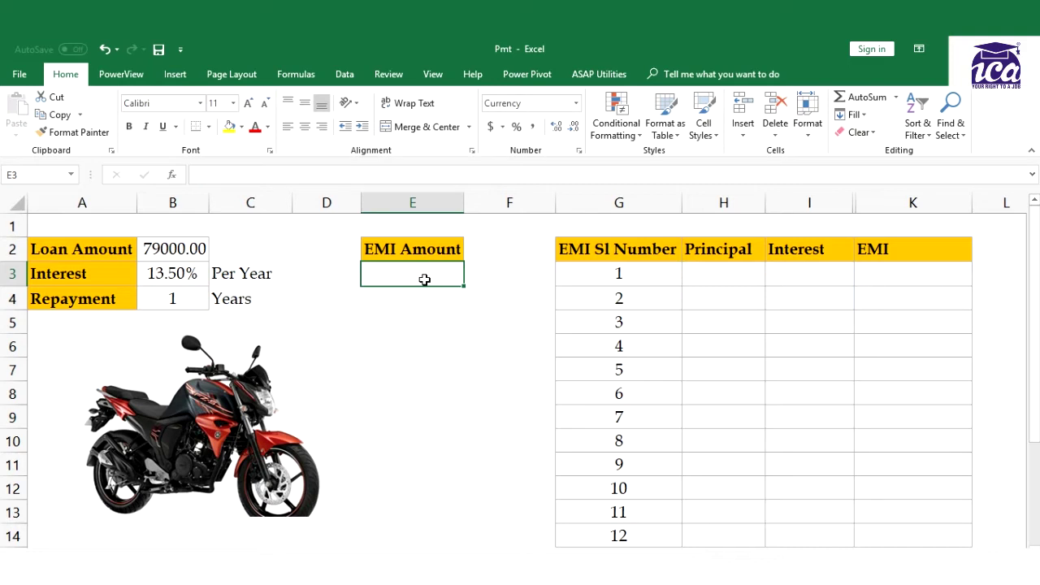
pyautogui.write('=pmt')
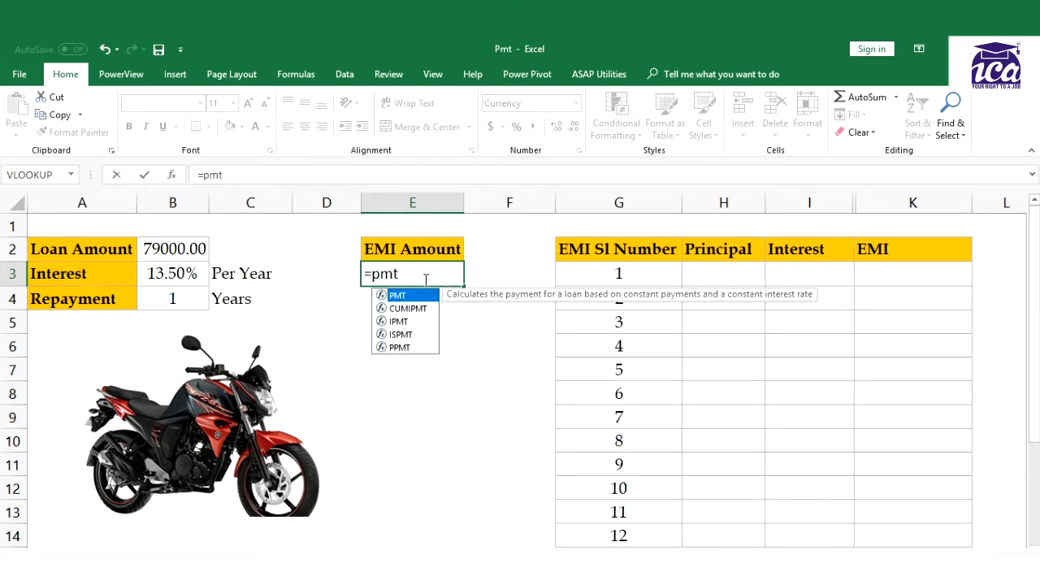
pyautogui.press('Tab')
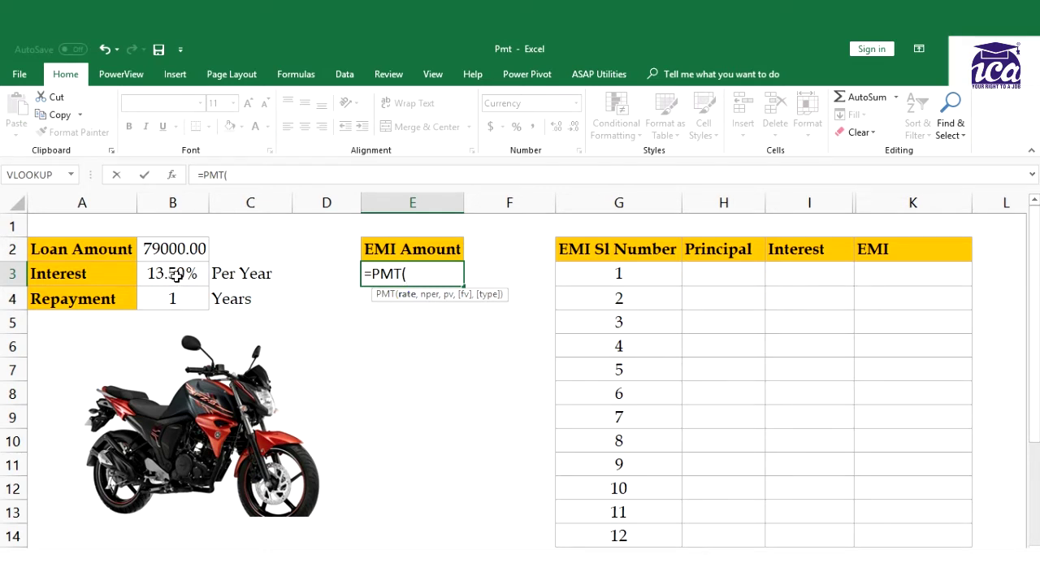
pyautogui.click(176, 278)
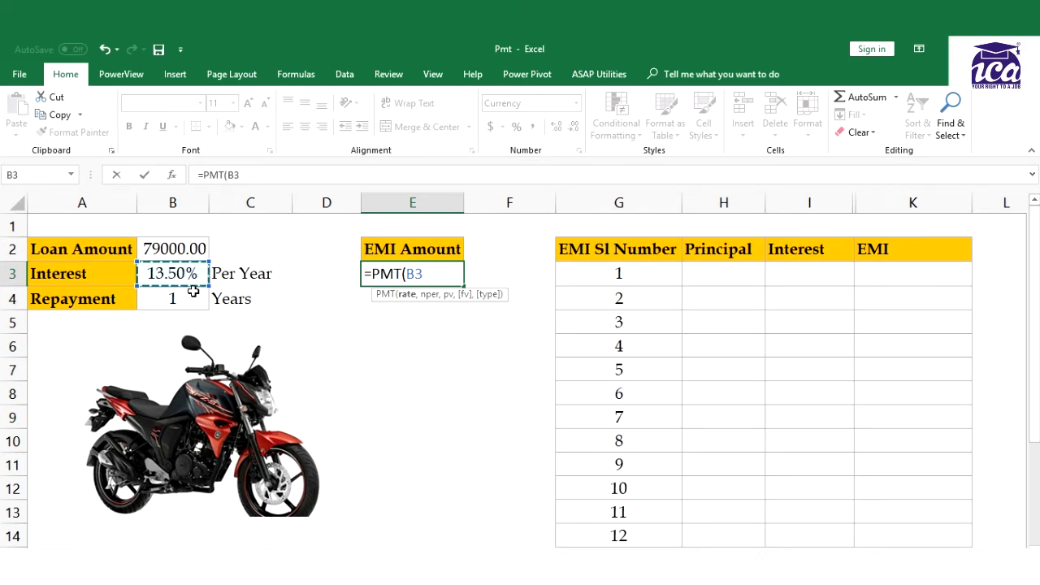
pyautogui.write('/12')
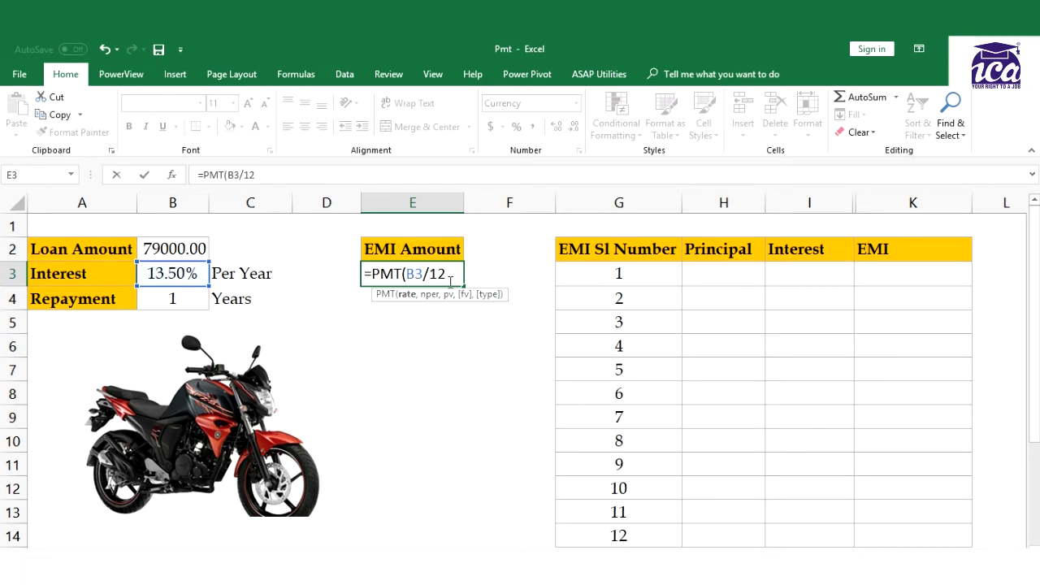
pyautogui.write(',')
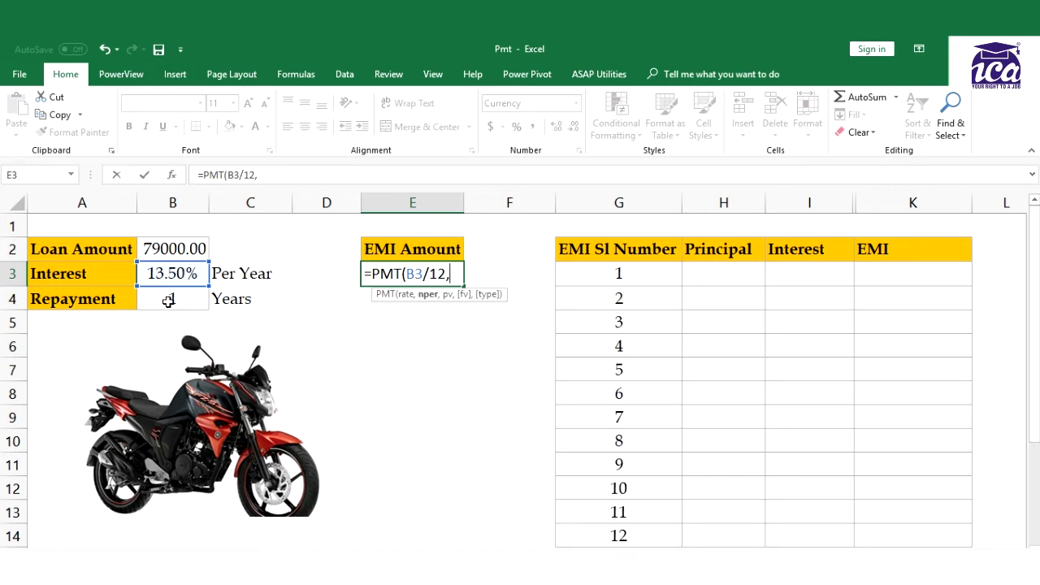
pyautogui.click(169, 301)
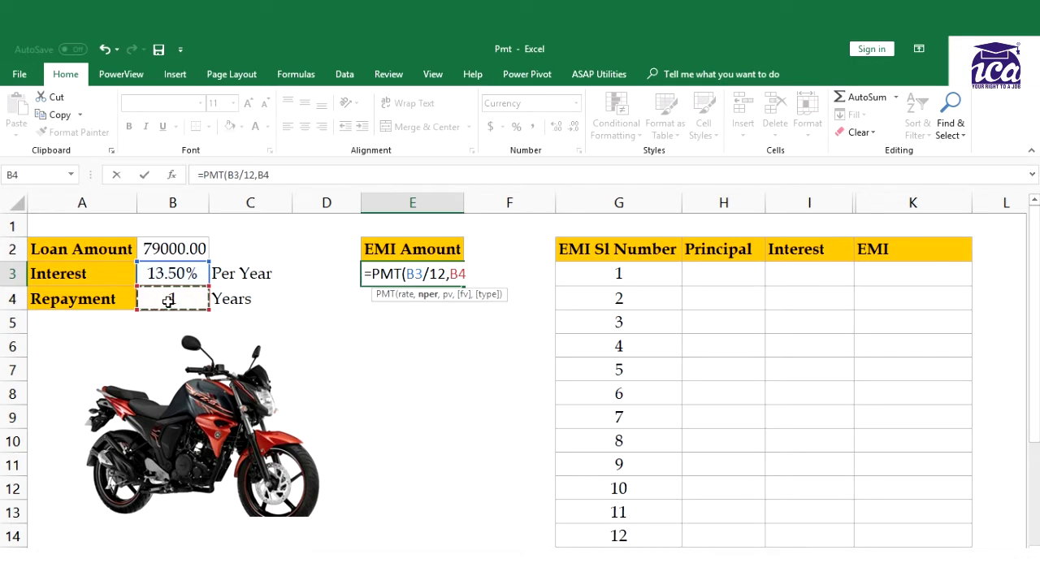
pyautogui.write('*12')
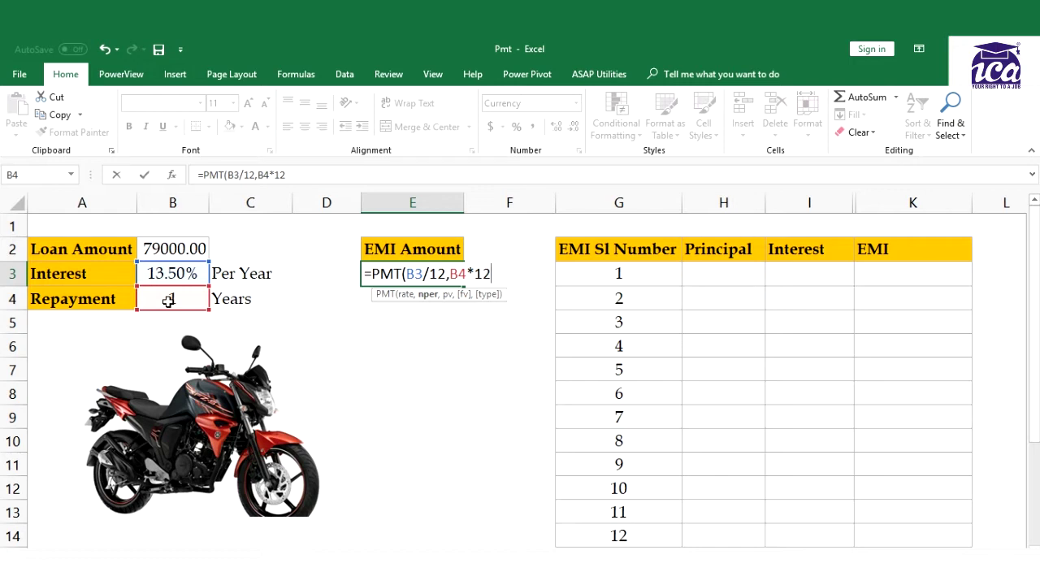
pyautogui.write(',')
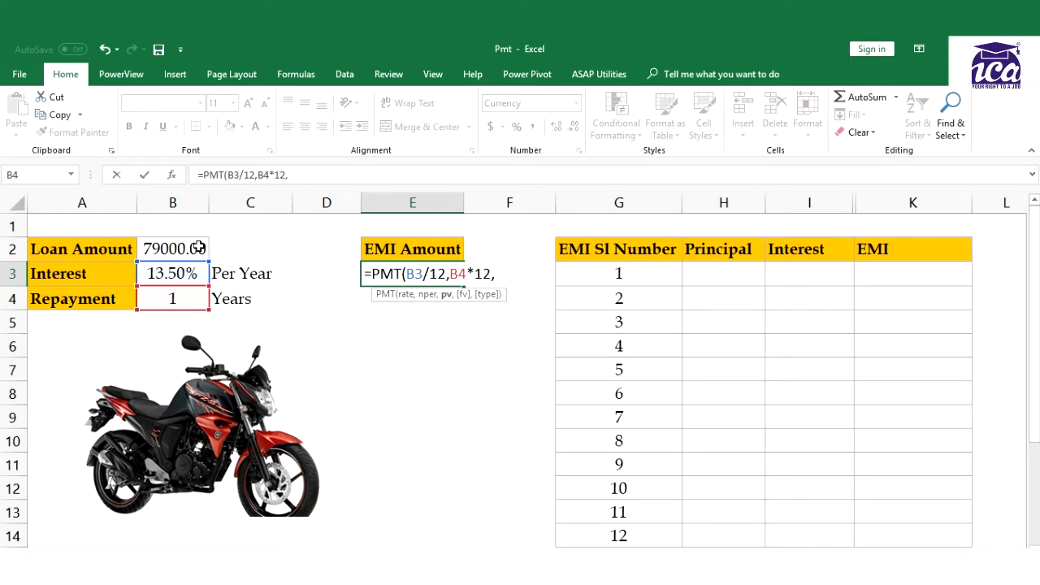
pyautogui.click(170, 247)
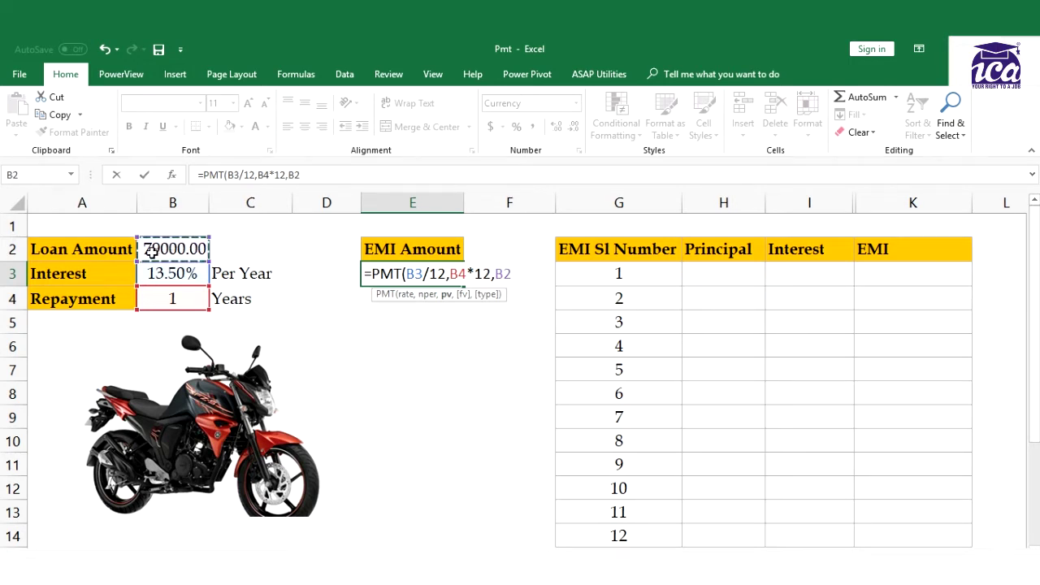
pyautogui.write(')')
pyautogui.press('Return')
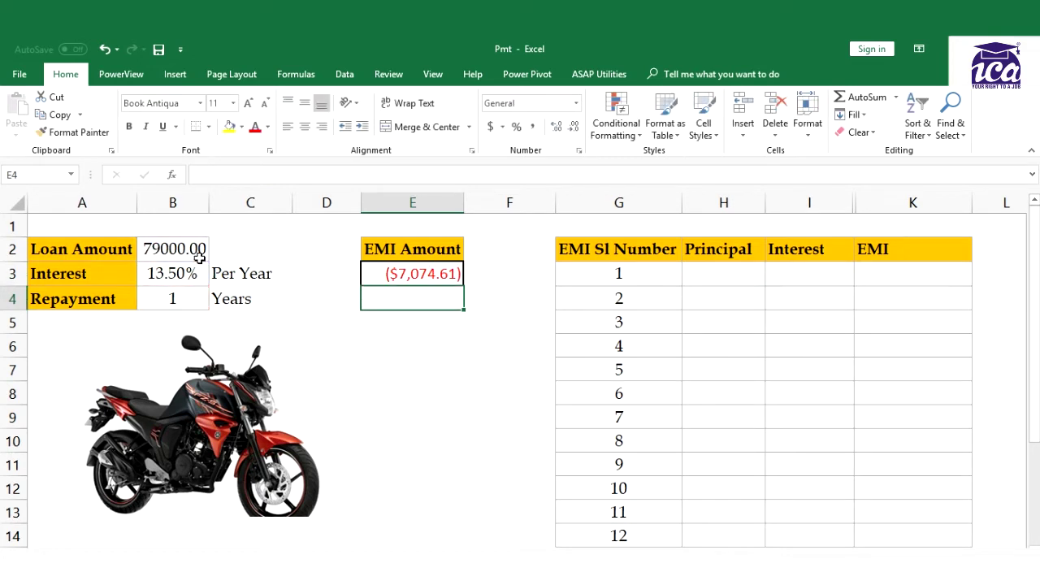
# Step: Make the loan amount argument negative in the E3 formula so it reads =PMT(B3/12,B4*12,-B2)
pyautogui.click(389, 277)
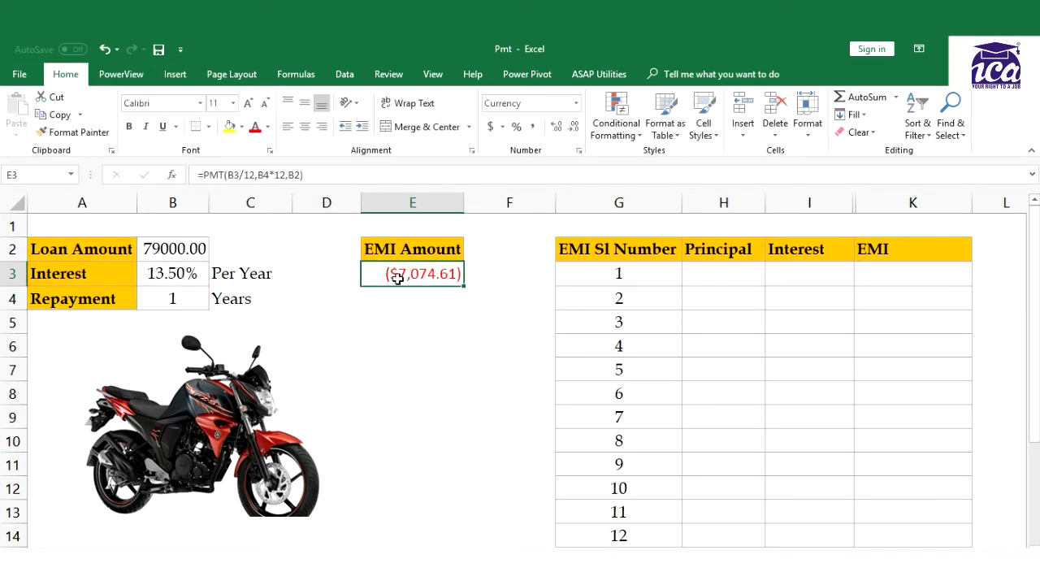
pyautogui.click(417, 309)
pyautogui.click(395, 274)
pyautogui.doubleClick(413, 275)
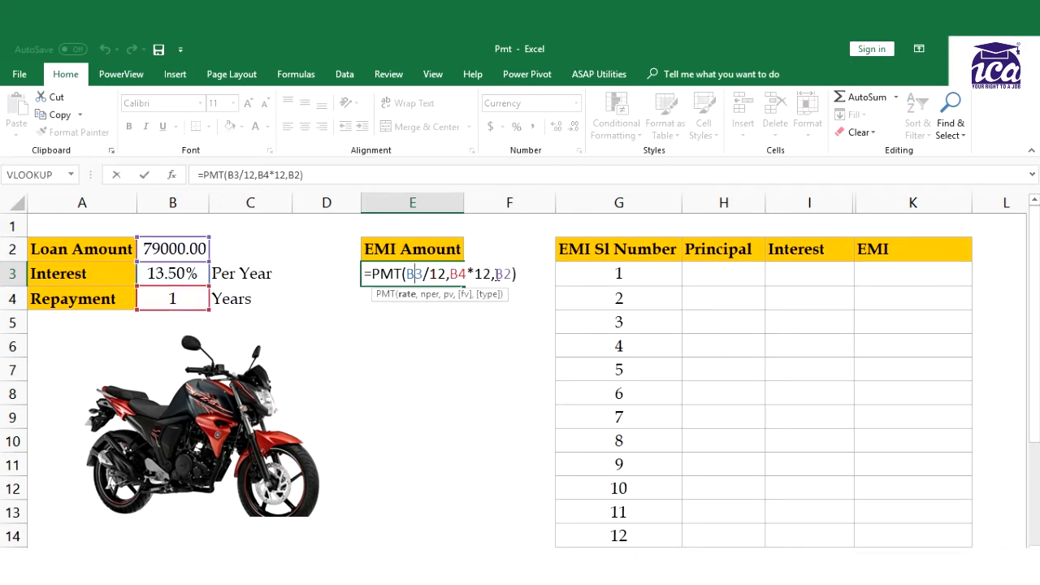
pyautogui.click(494, 274)
pyautogui.write('-')
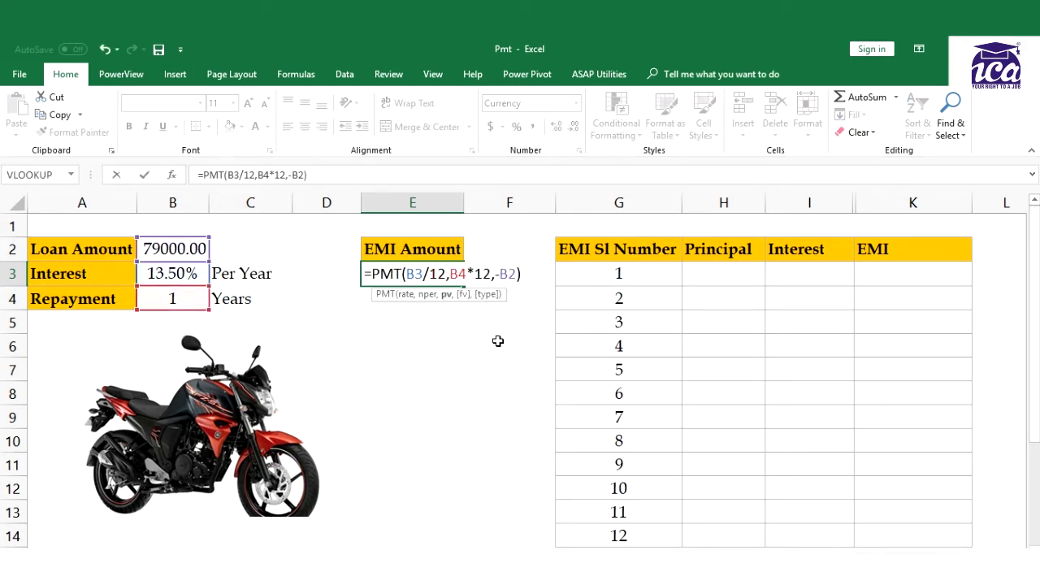
pyautogui.press('Return')
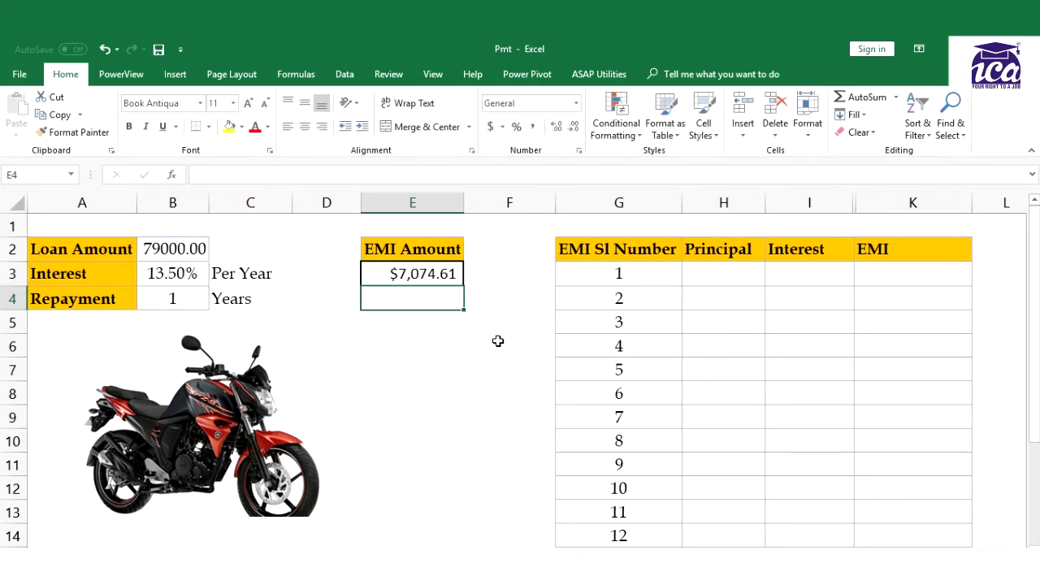
pyautogui.click(431, 277)
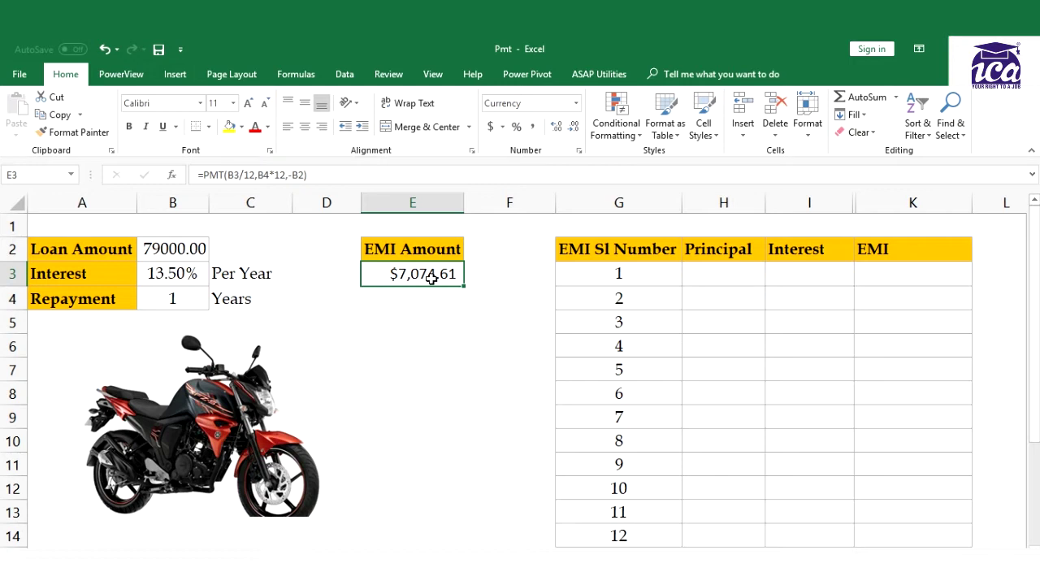
# Step: Calculate the first instalment's principal in cell H3 with the formula =PPMT(B3/12,G3,B4*12,-B2)
pyautogui.click(715, 282)
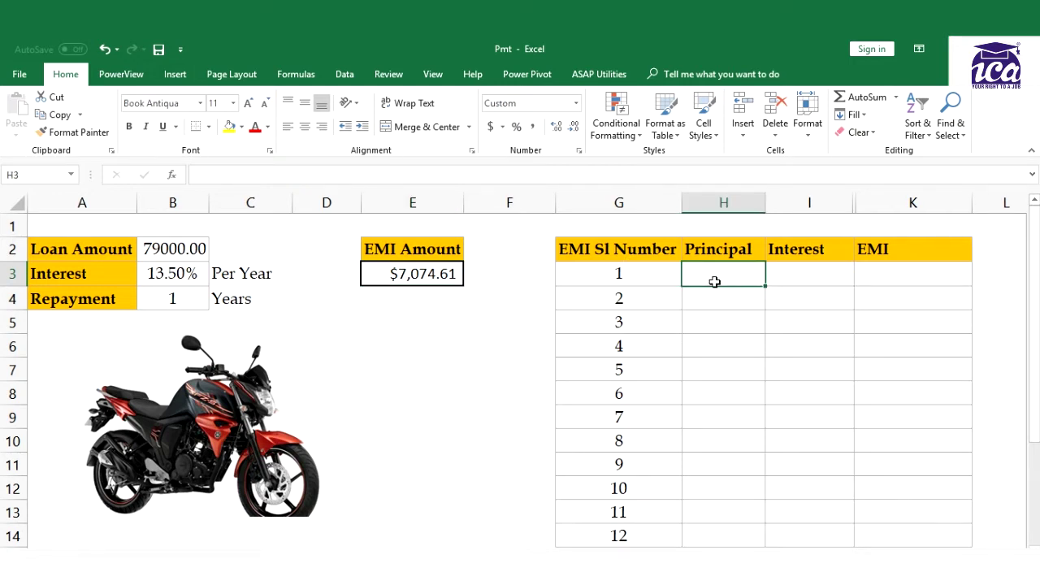
pyautogui.write('=')
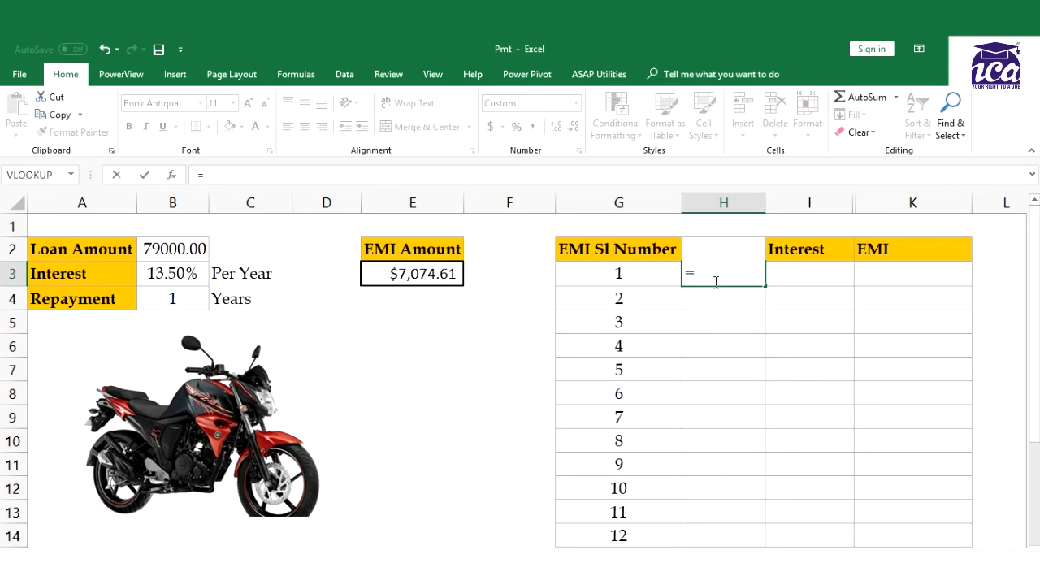
pyautogui.write('ppmt')
pyautogui.press('Tab')
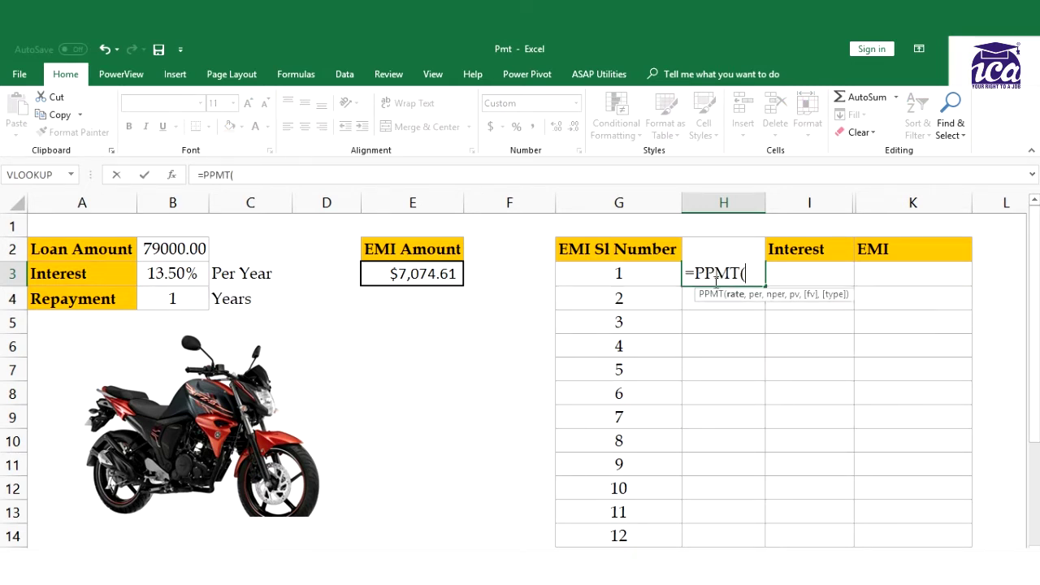
pyautogui.click(187, 284)
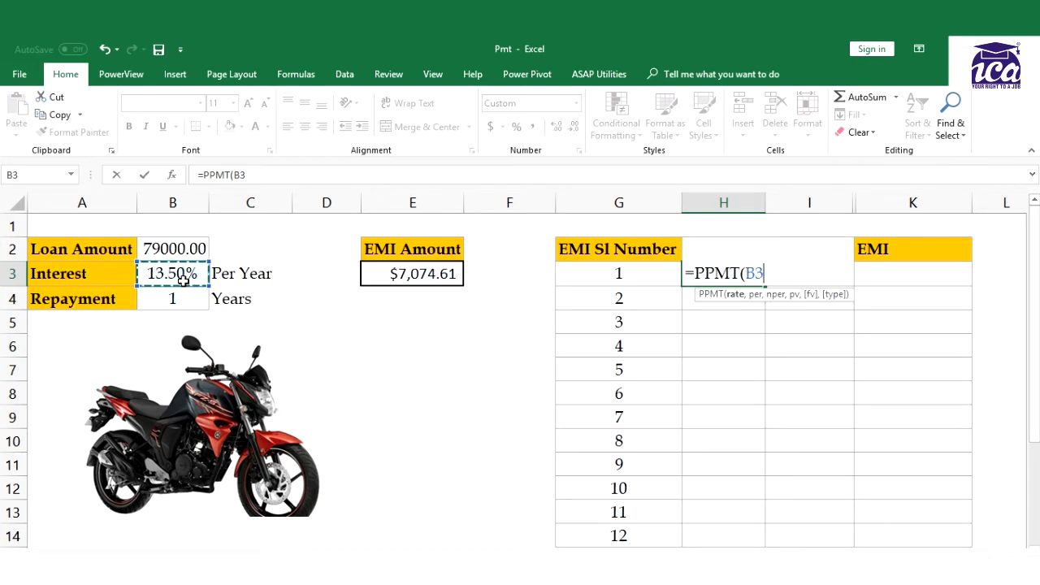
pyautogui.write('/12')
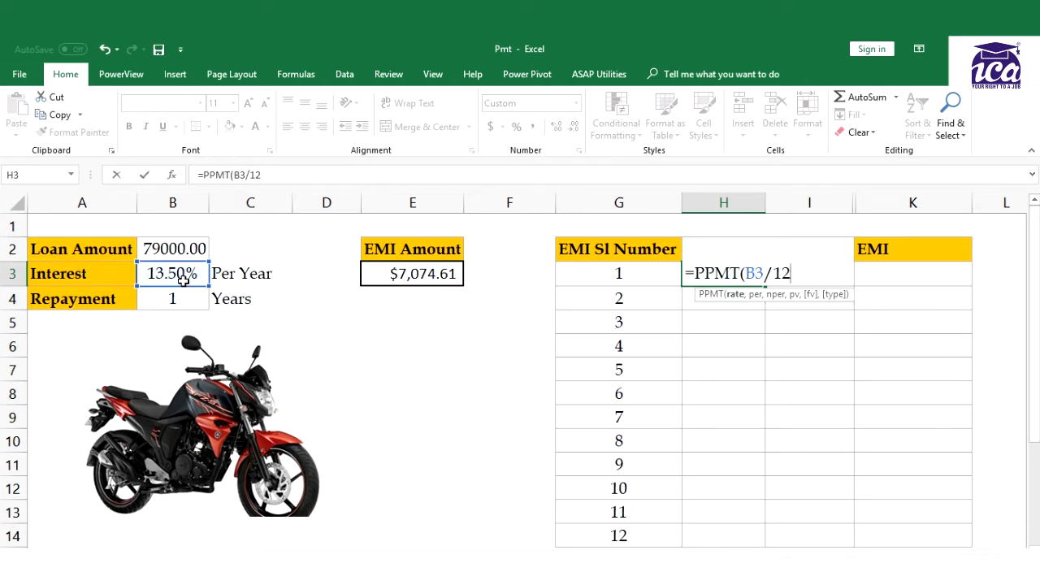
pyautogui.write(',')
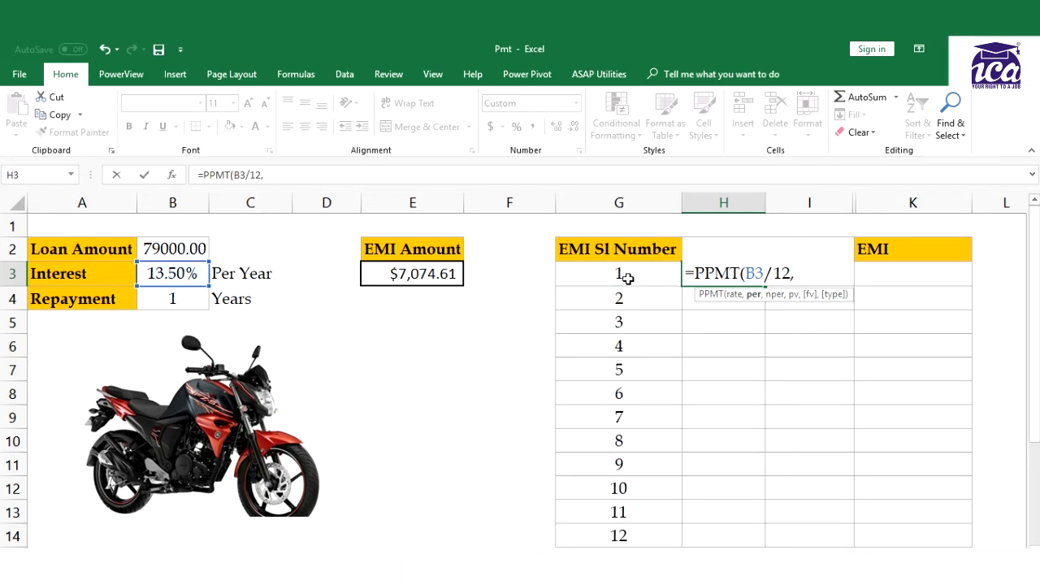
pyautogui.click(627, 278)
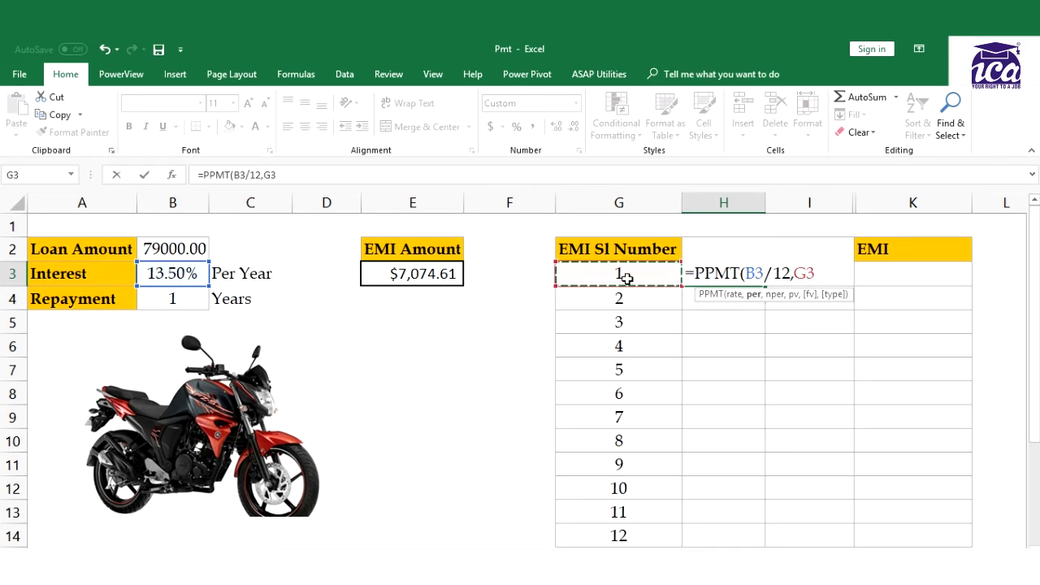
pyautogui.write(',')
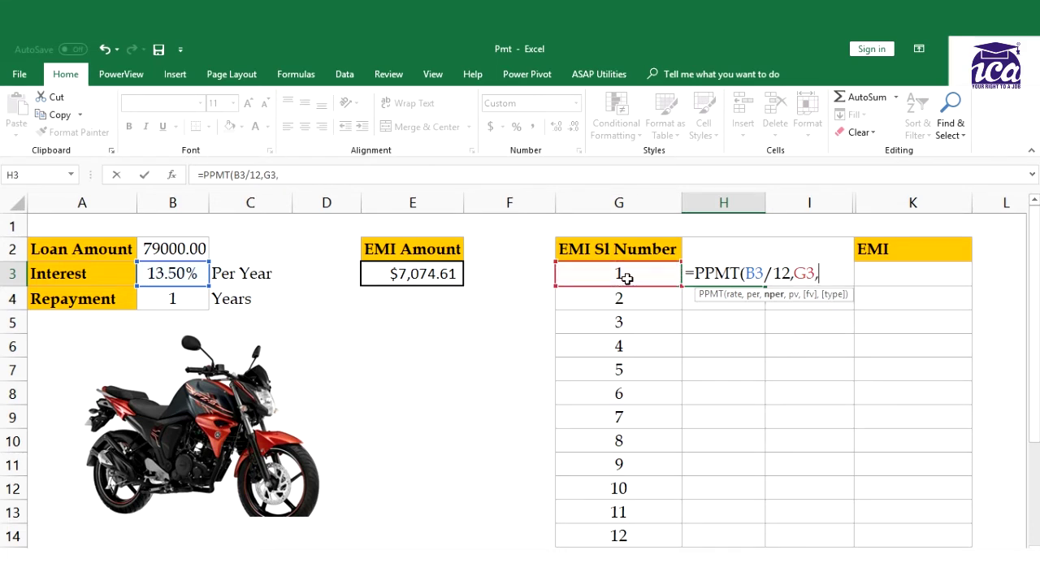
pyautogui.click(177, 300)
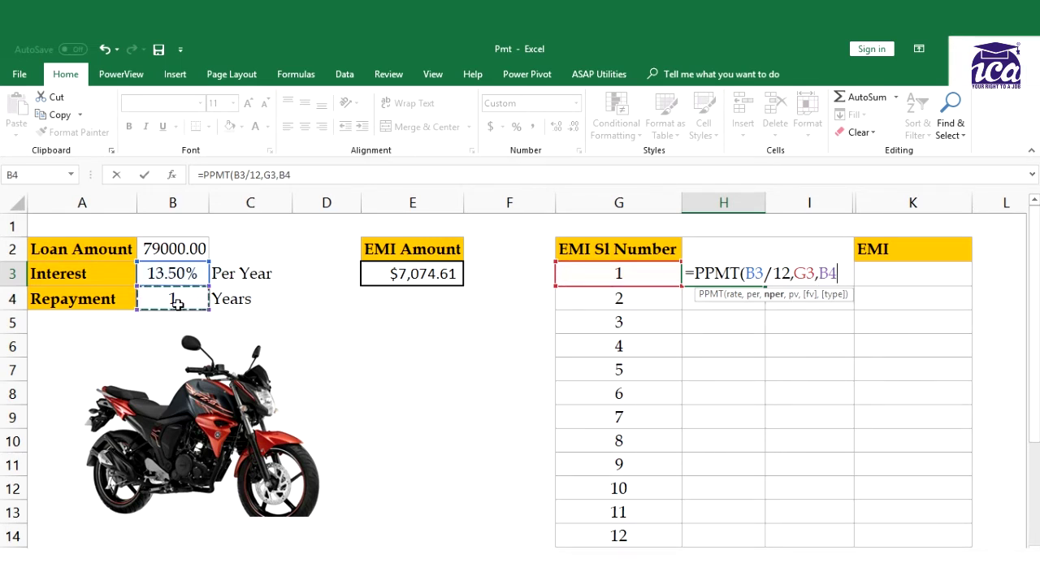
pyautogui.write('*12,')
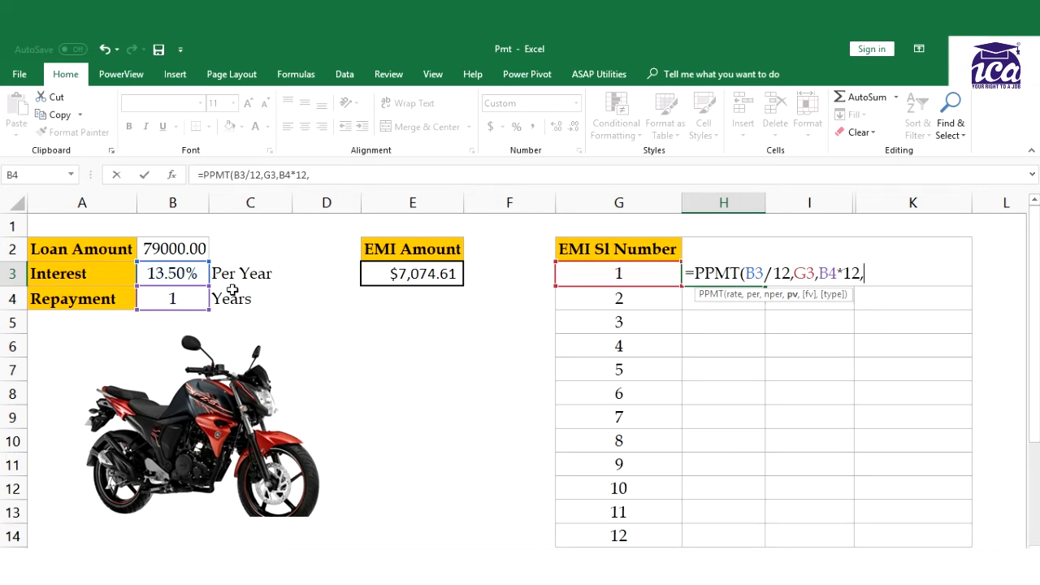
pyautogui.write('-')
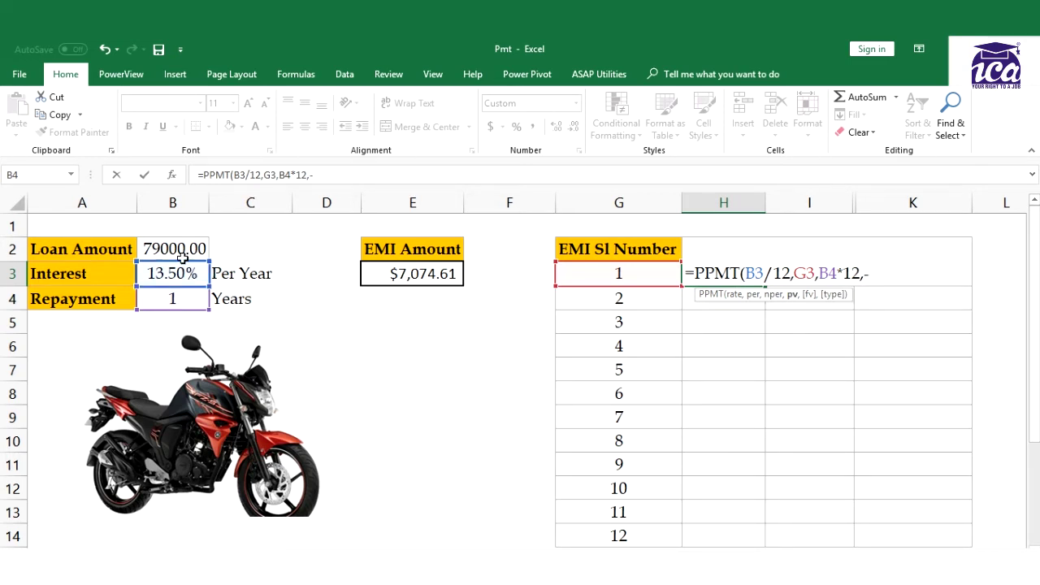
pyautogui.click(176, 251)
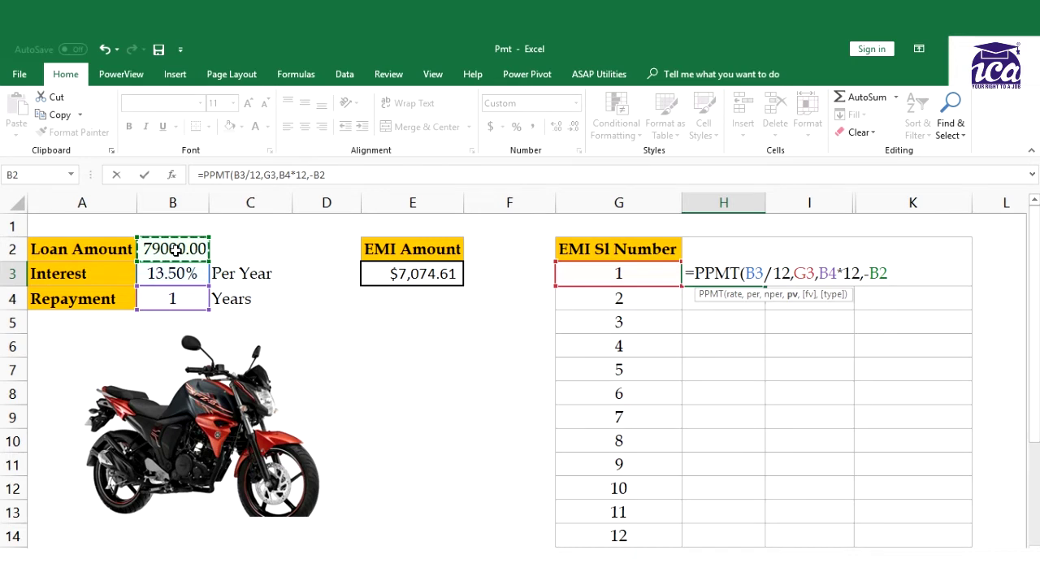
pyautogui.write(')')
pyautogui.press('Return')
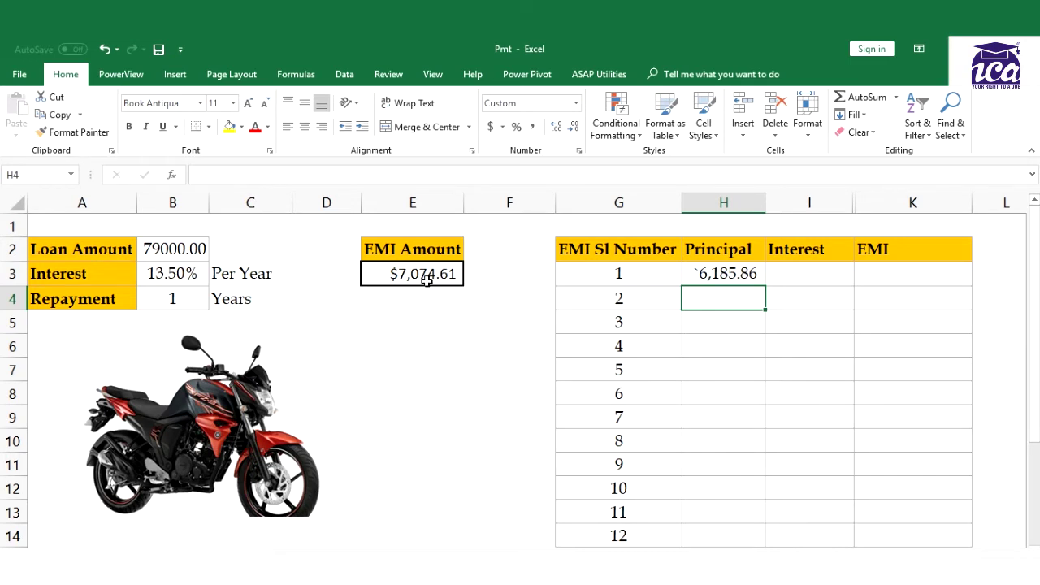
pyautogui.click(703, 277)
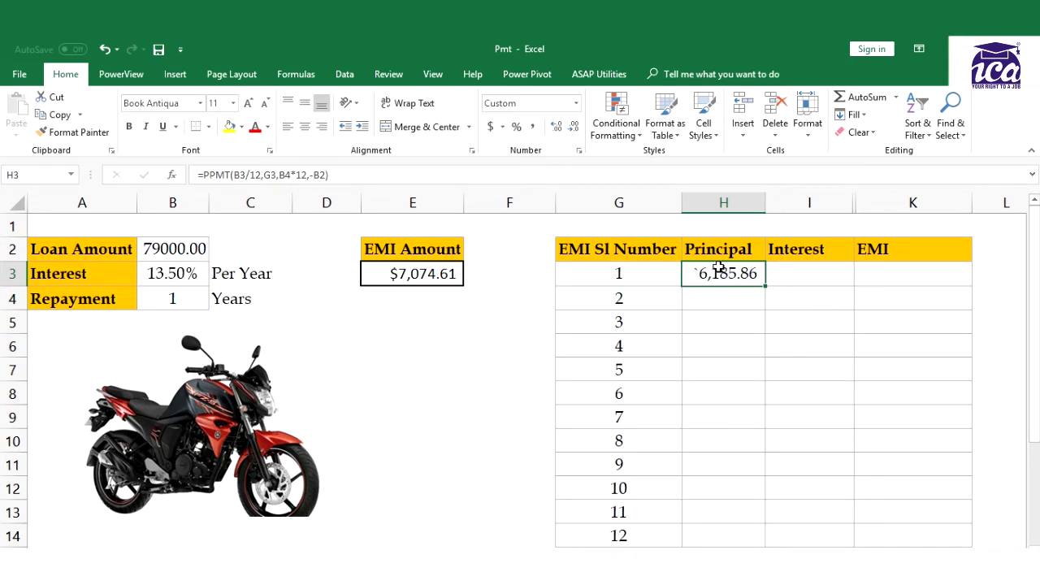
# Step: Calculate the first instalment's interest in cell I3 with the formula =IPMT(B3/12,G3,B4*12,-B2)
pyautogui.click(809, 266)
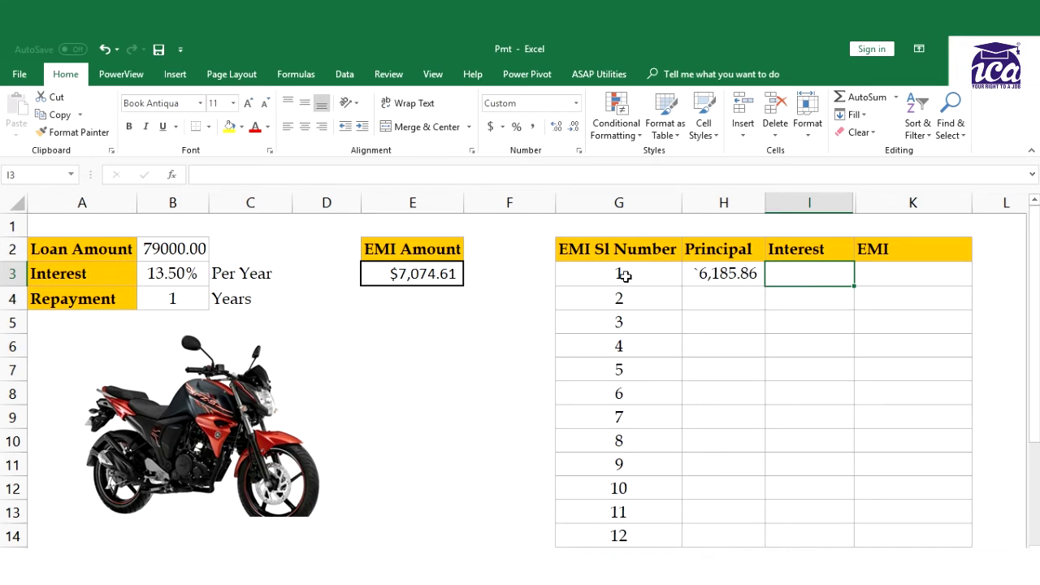
pyautogui.click(804, 314)
pyautogui.click(792, 278)
pyautogui.write('=')
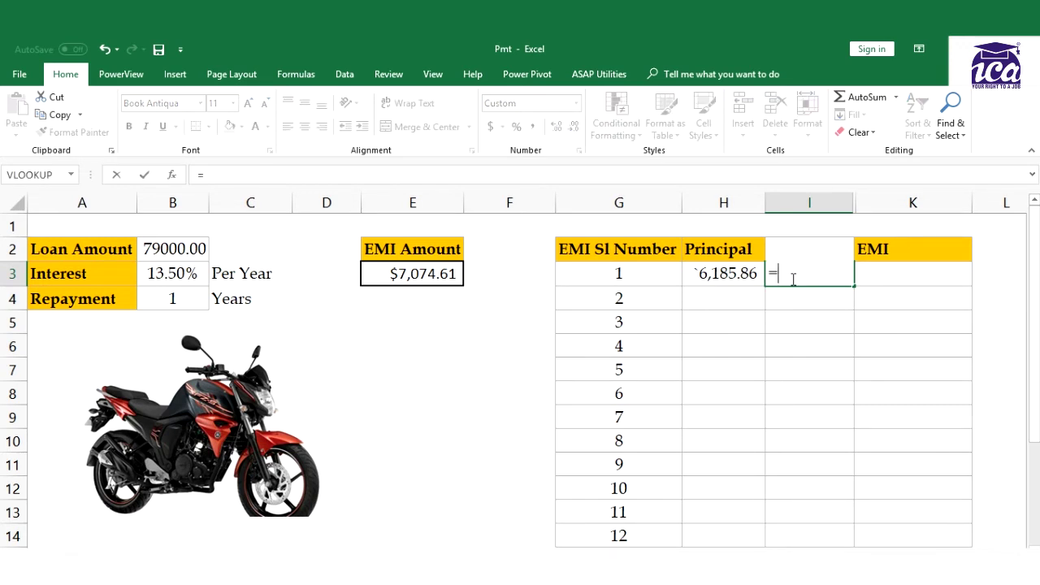
pyautogui.write('ipmt')
pyautogui.press('Tab')
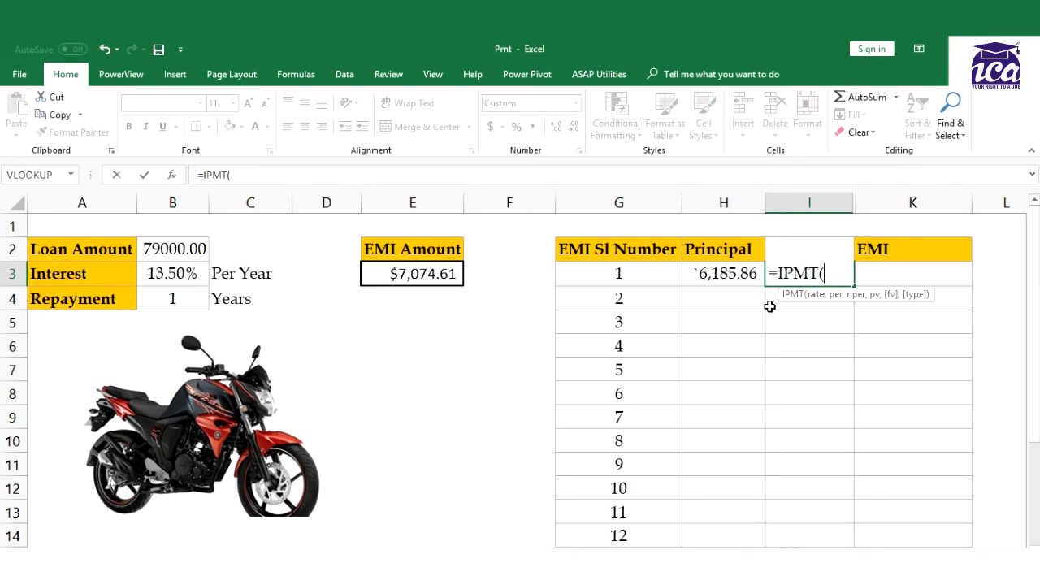
pyautogui.click(199, 275)
pyautogui.write('/12,')
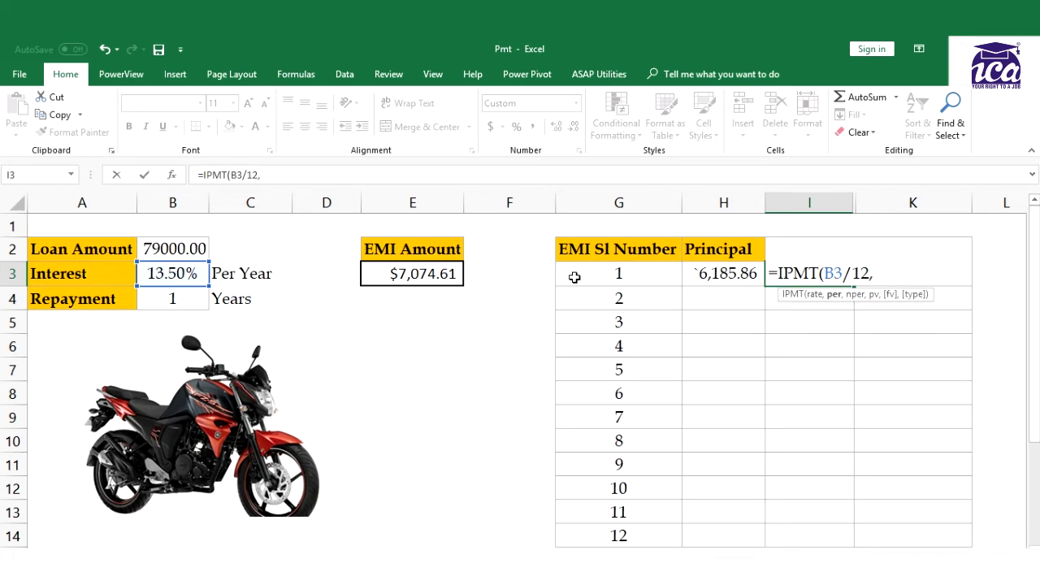
pyautogui.click(602, 276)
pyautogui.write(',')
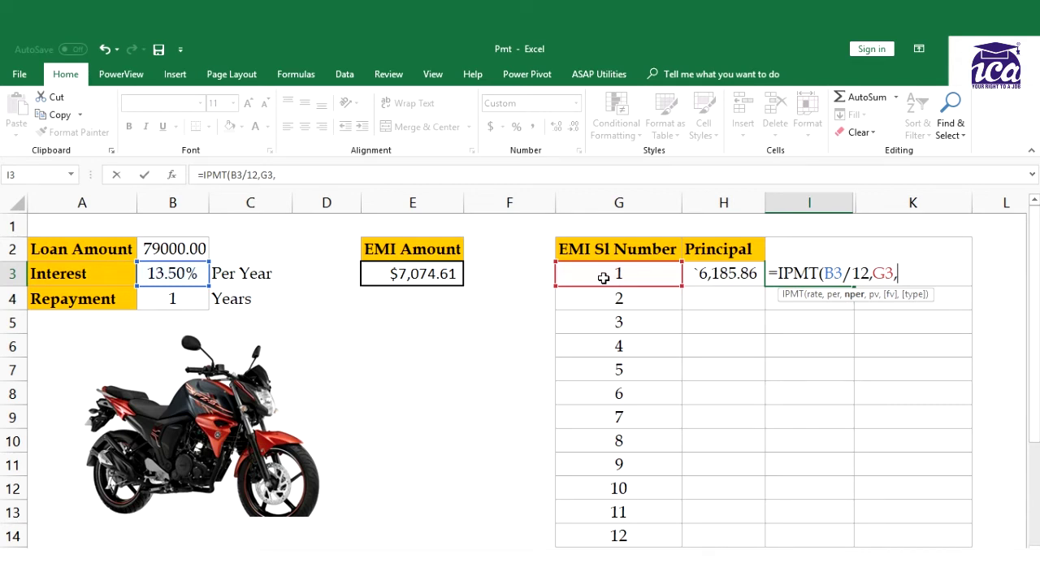
pyautogui.click(154, 302)
pyautogui.write('*12,-')
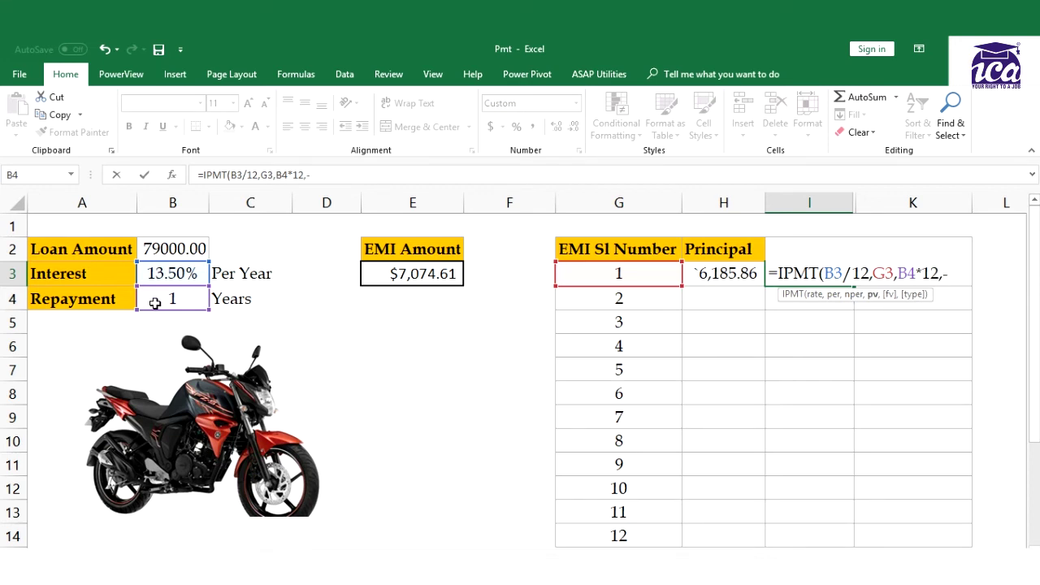
pyautogui.click(165, 252)
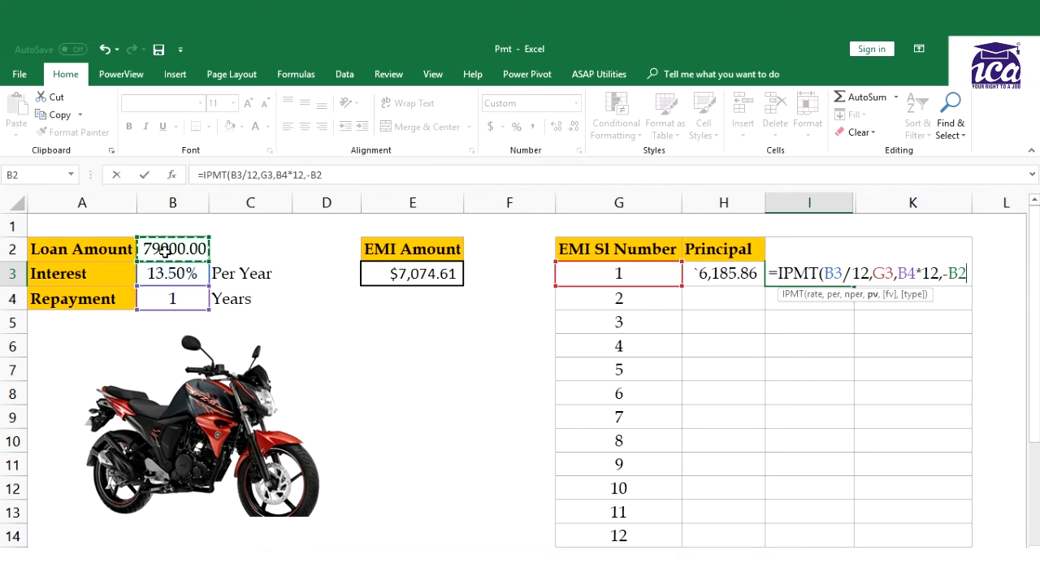
pyautogui.write(')')
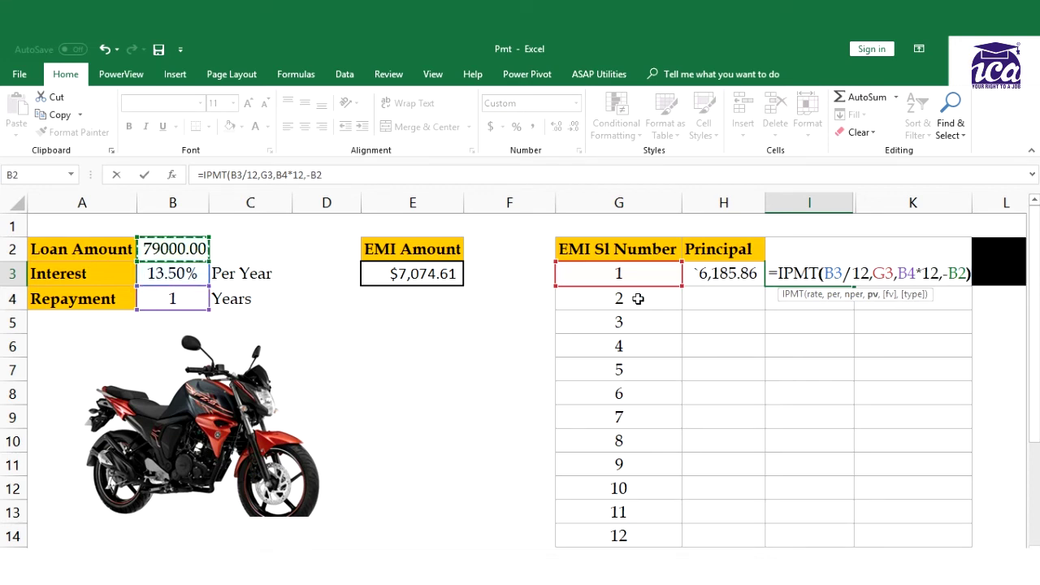
pyautogui.click(842, 281)
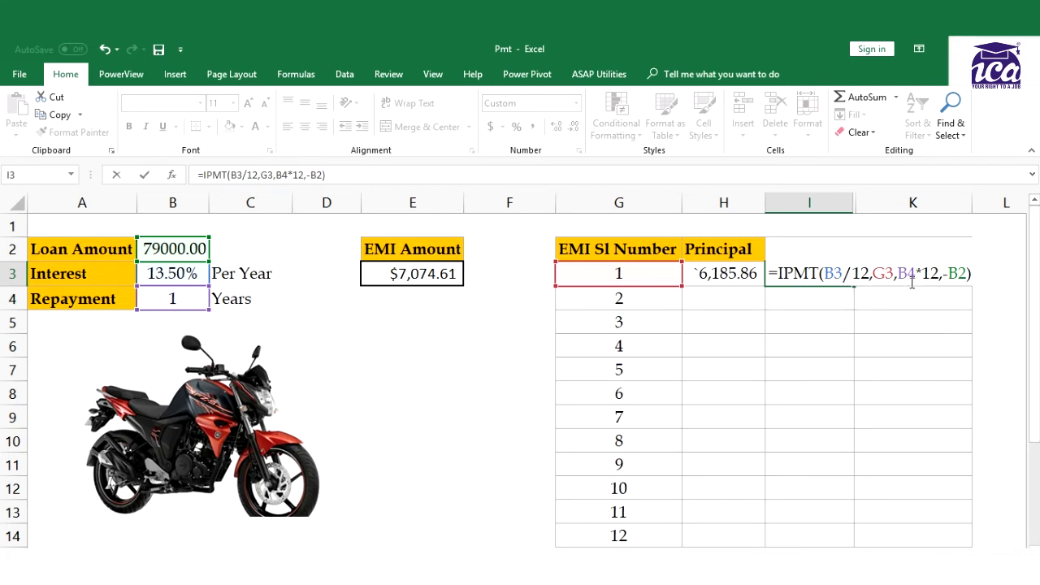
pyautogui.press('Return')
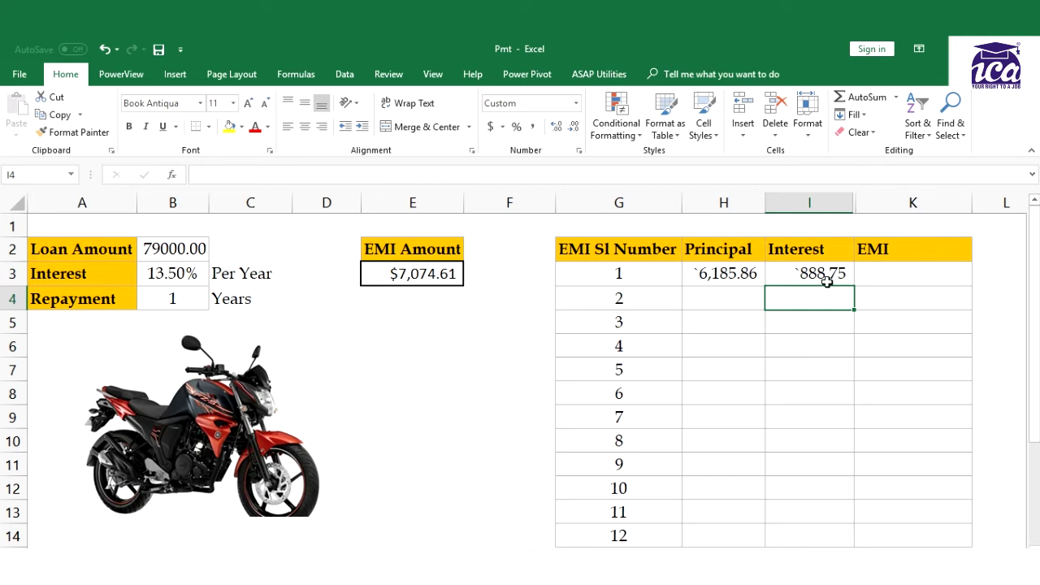
# Step: Add the first instalment's interest and principal in EMI cell K3 with the formula =I3+H3
pyautogui.click(868, 278)
pyautogui.write('=')
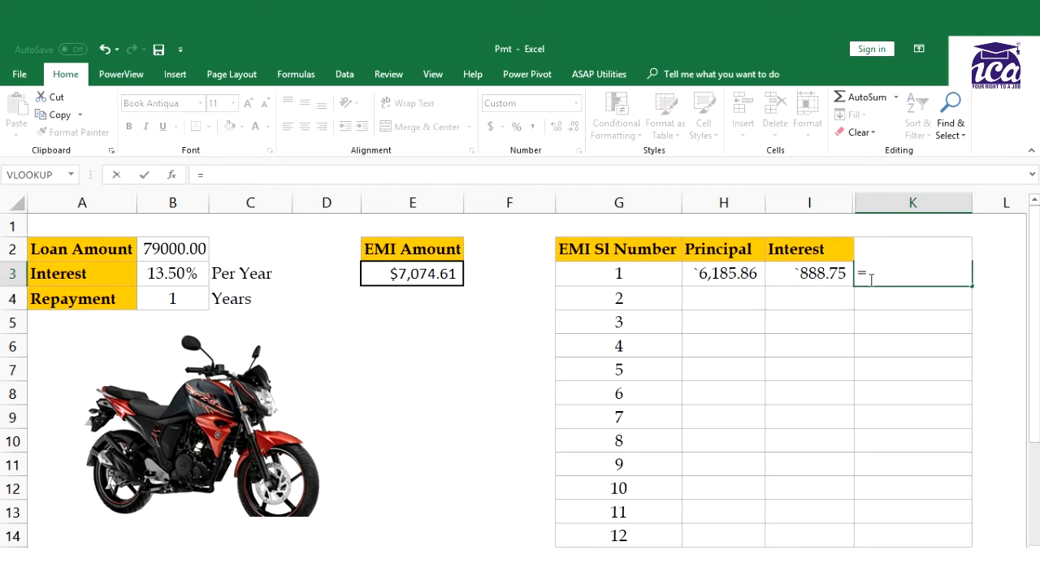
pyautogui.press('Left')
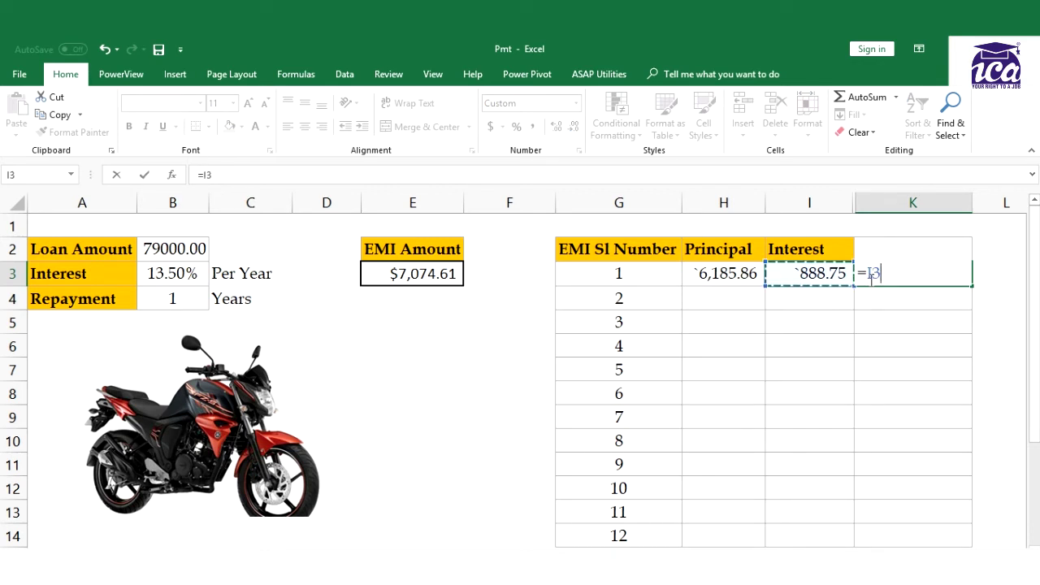
pyautogui.write('+')
pyautogui.press('Left')
pyautogui.press('Left')
pyautogui.press('Return')
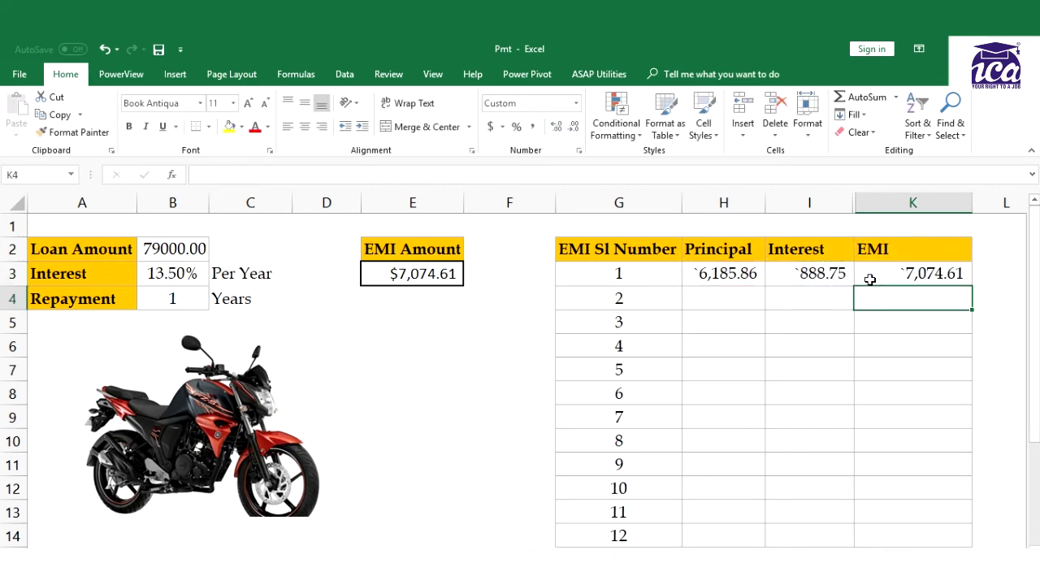
# Step: Compare the first instalment's EMI in K3 with the EMI amount in E3, and review its principal and interest cells
pyautogui.click(913, 274)
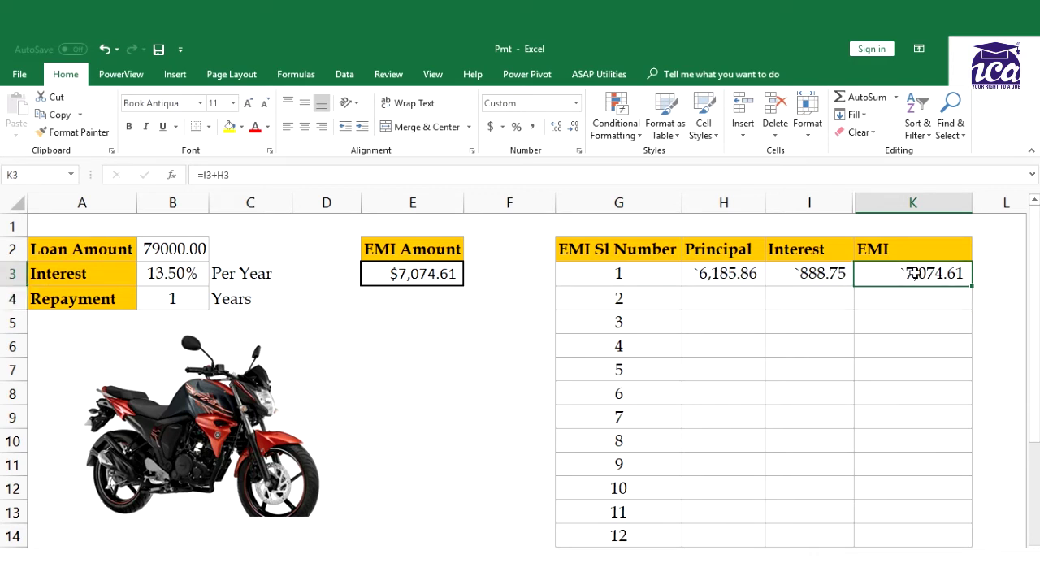
pyautogui.click(421, 270)
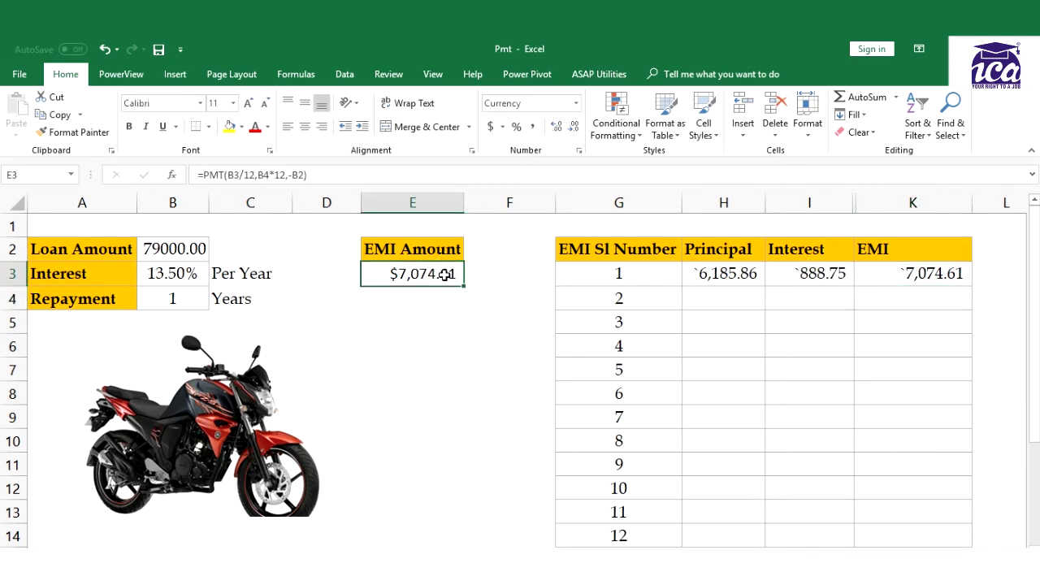
pyautogui.click(890, 279)
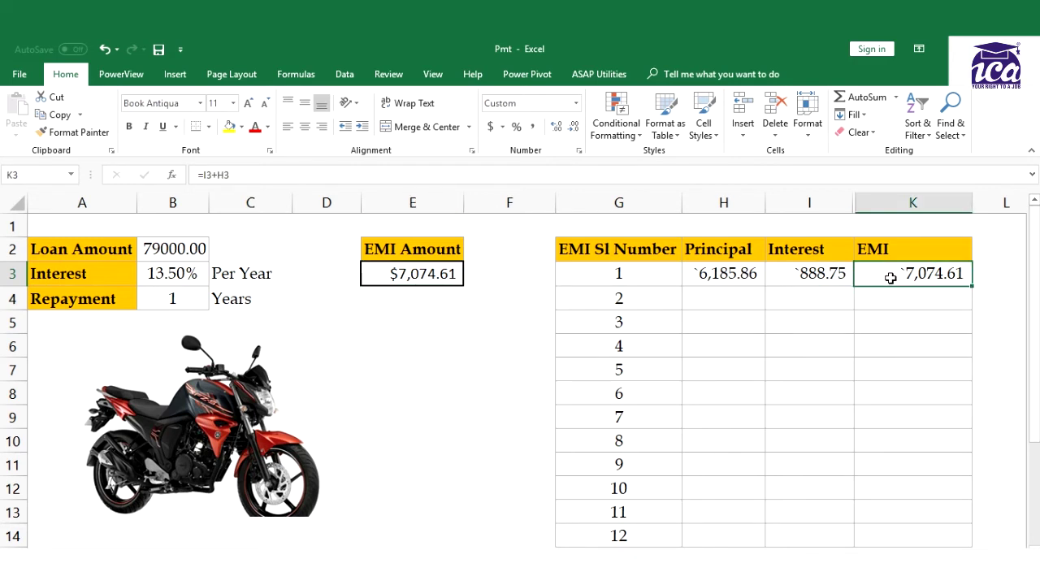
pyautogui.click(721, 278)
pyautogui.click(805, 281)
pyautogui.click(893, 274)
pyautogui.click(725, 275)
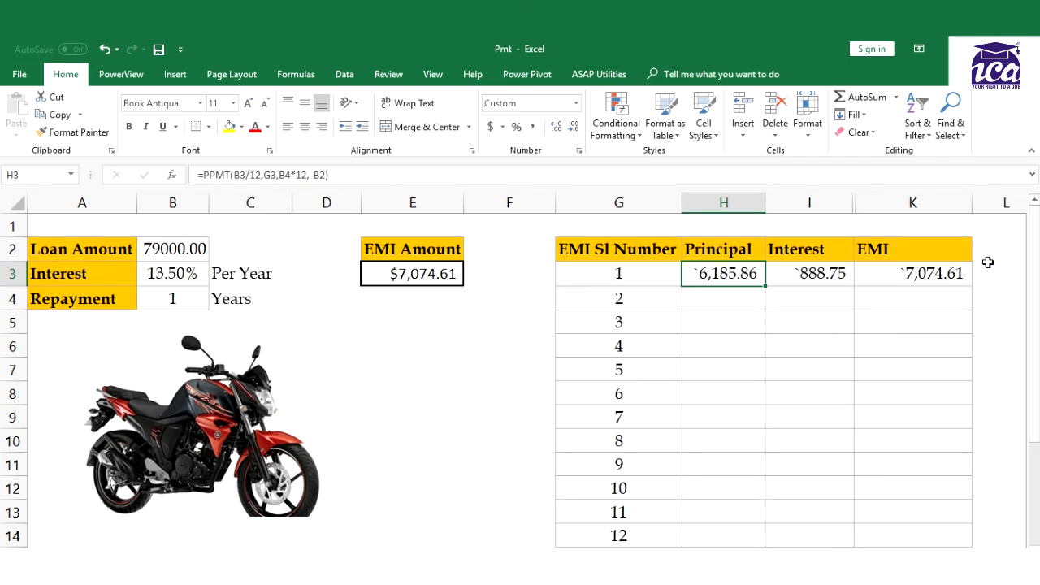
# Step: Review the PPMT formula in H3 and fill it down to the second instalment's principal cell H4
pyautogui.doubleClick(729, 274)
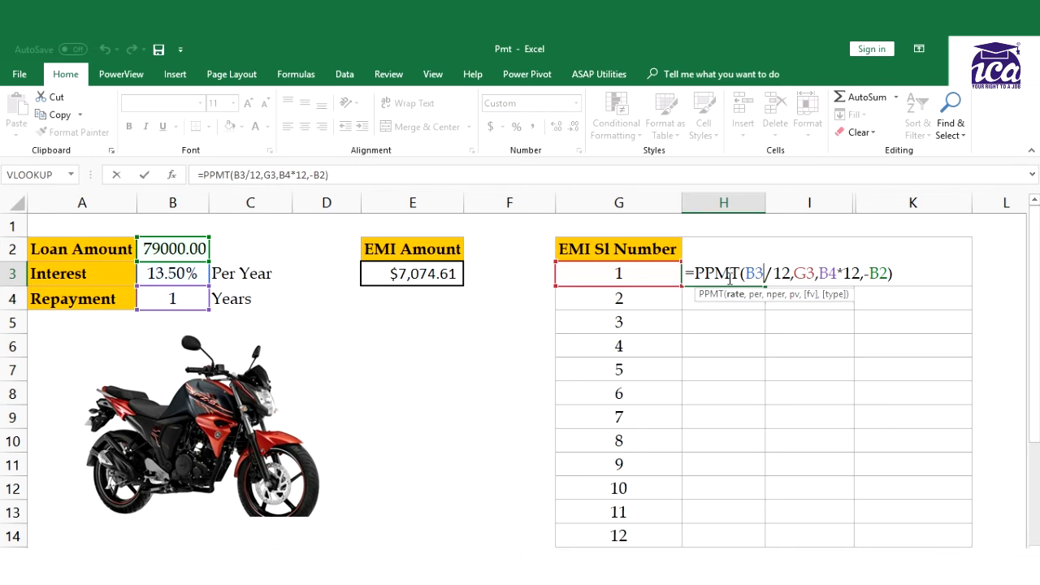
pyautogui.click(730, 275)
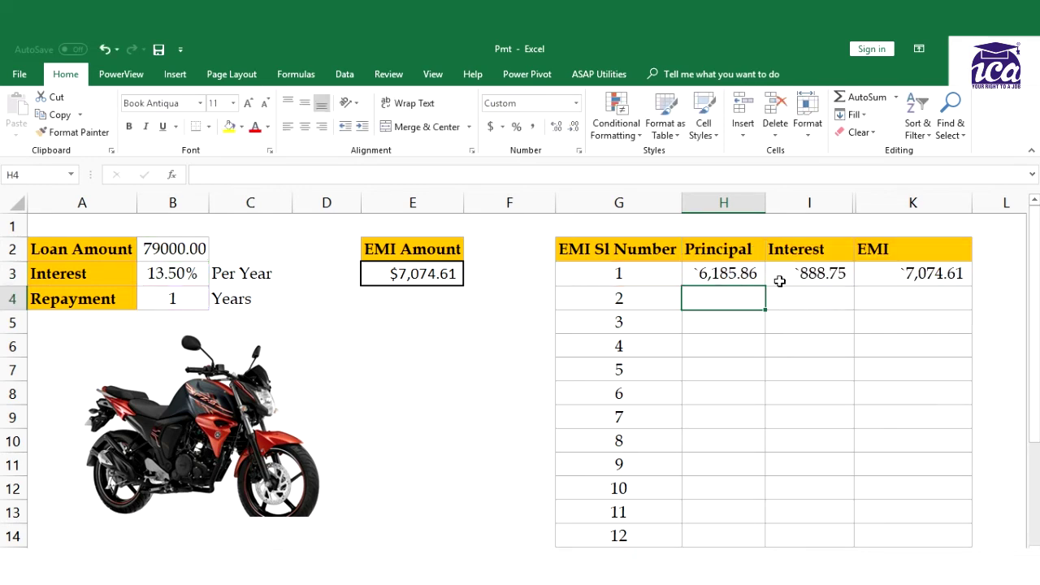
pyautogui.click(754, 273)
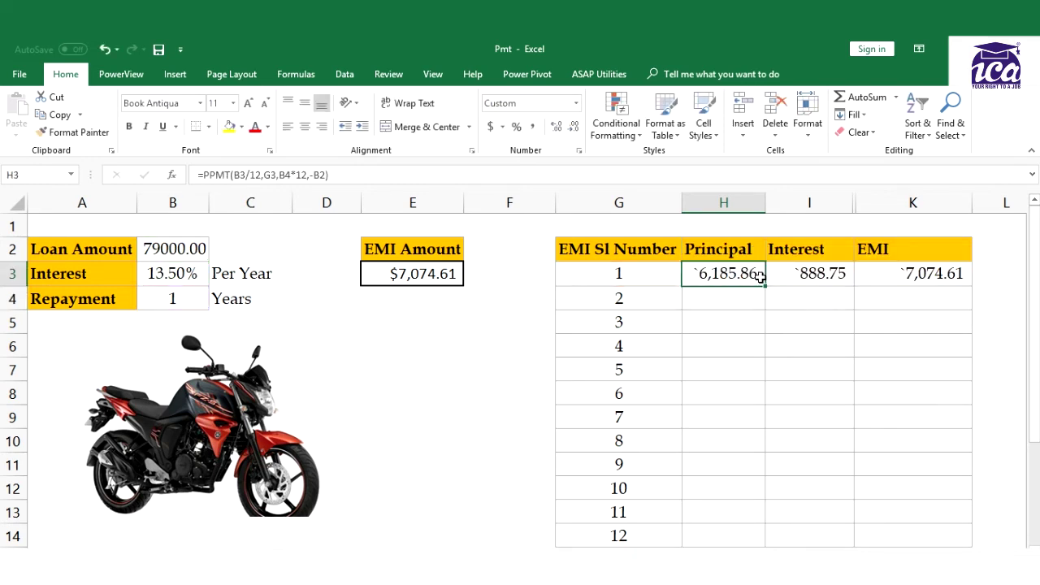
pyautogui.moveTo(766, 287); pyautogui.dragTo(769, 312)
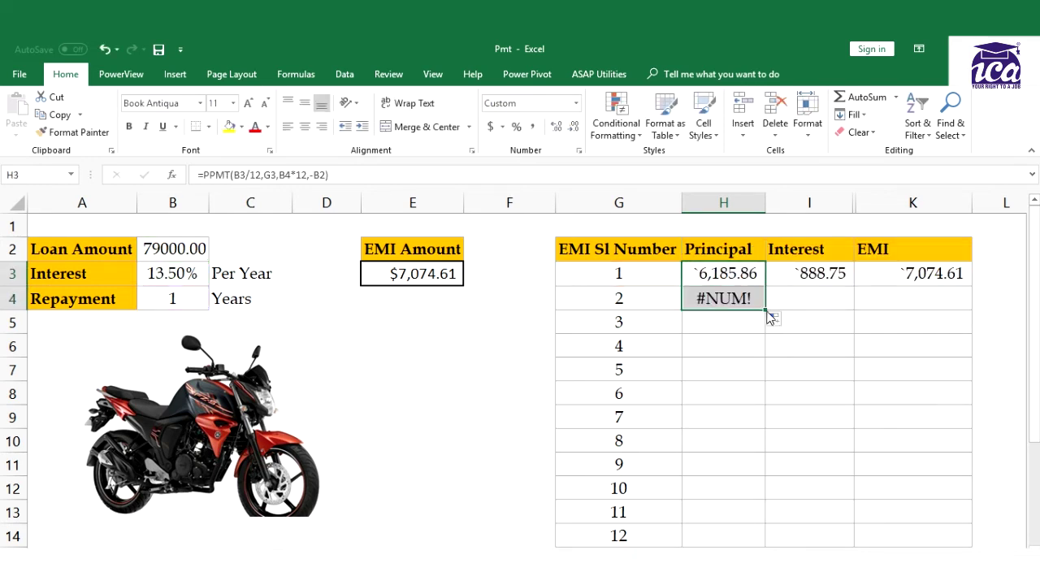
# Step: Make the B3, B4 and B2 references absolute in H3's PPMT formula and fill it down to the second instalment in H4
pyautogui.doubleClick(738, 301)
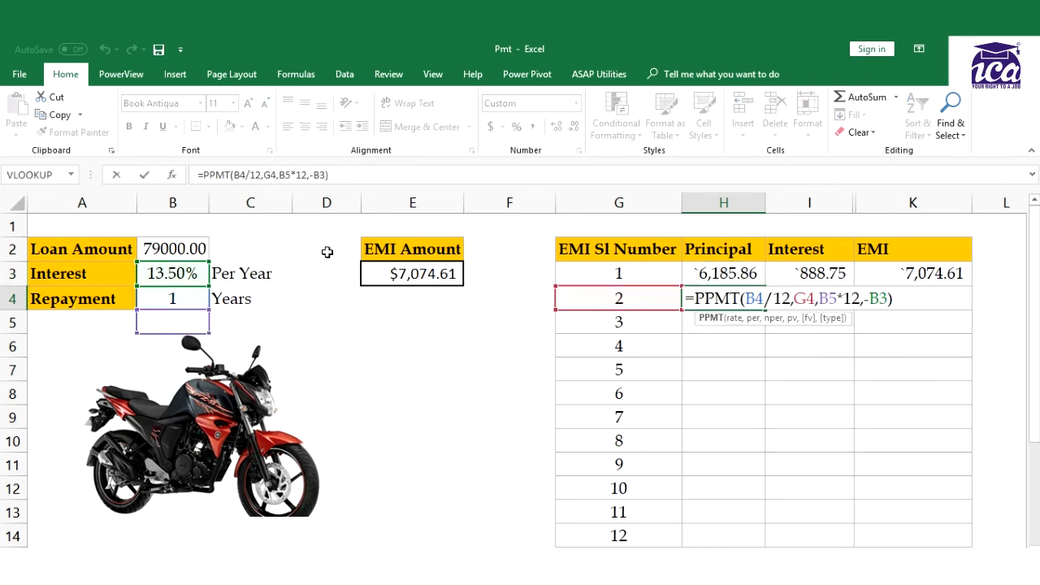
pyautogui.press('Return')
pyautogui.doubleClick(709, 275)
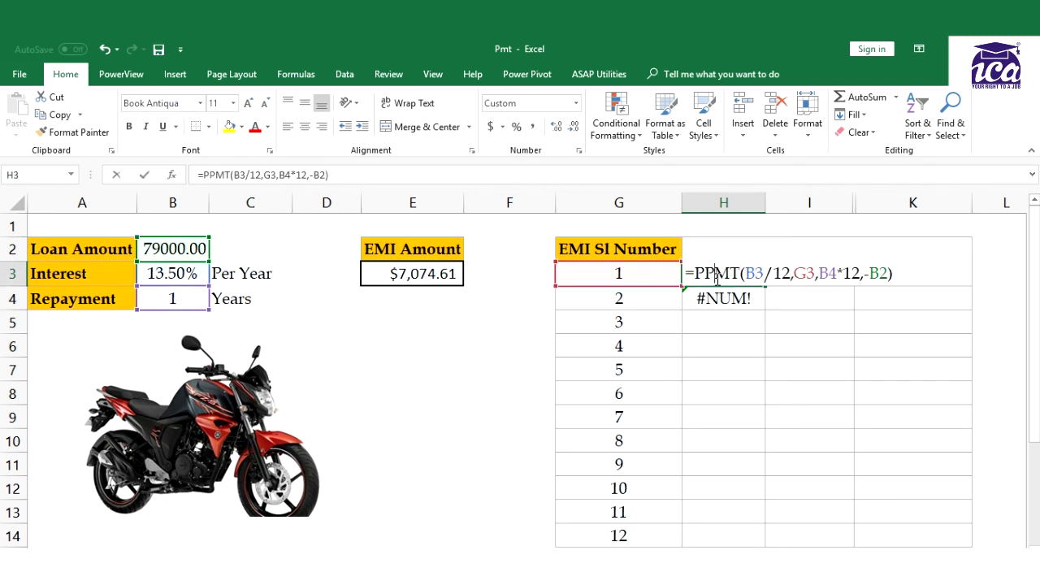
pyautogui.click(754, 273)
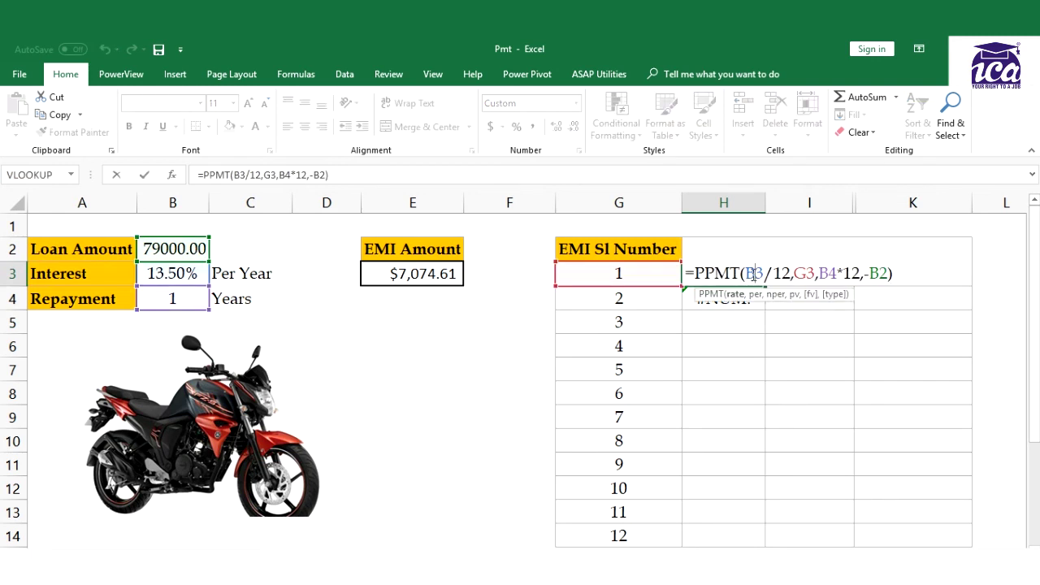
pyautogui.press('F4')
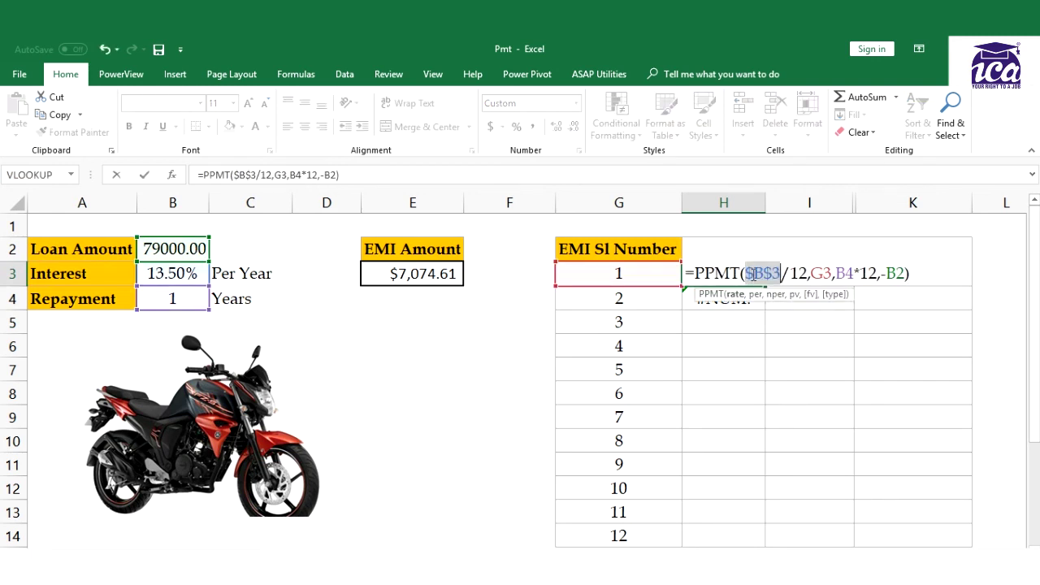
pyautogui.click(847, 275)
pyautogui.press('F4')
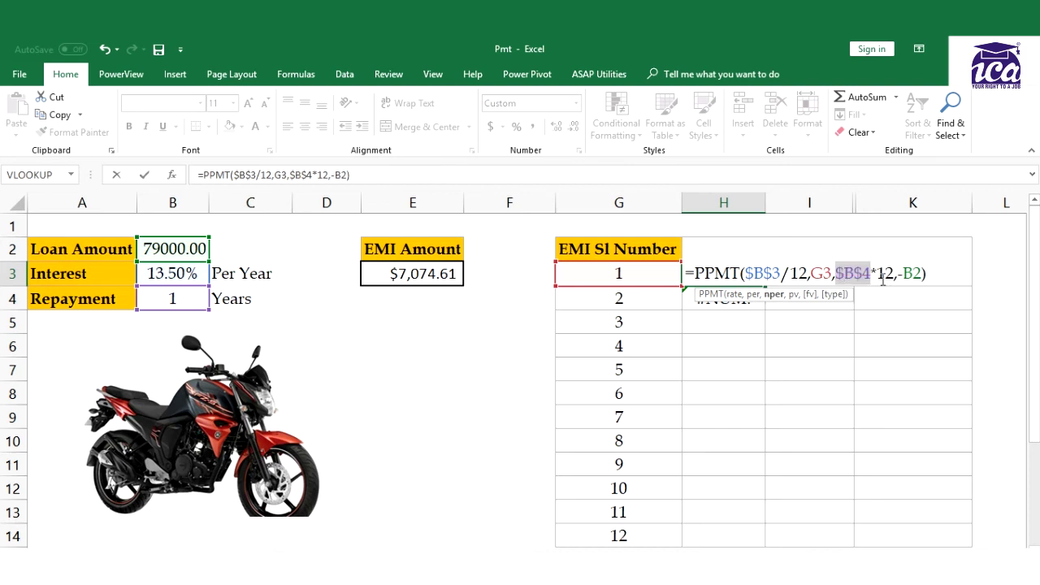
pyautogui.click(912, 274)
pyautogui.press('F4')
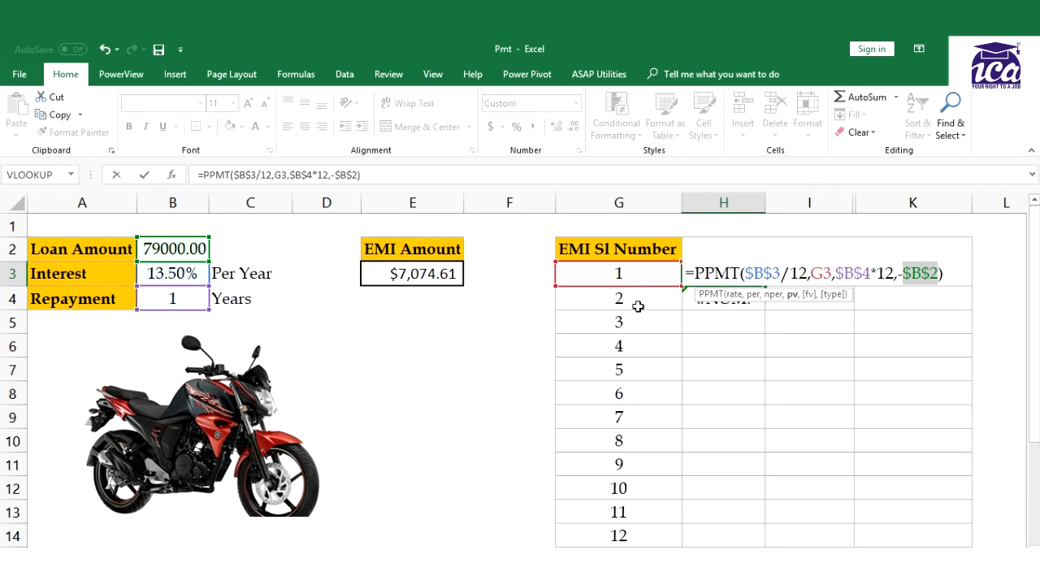
pyautogui.press('Return')
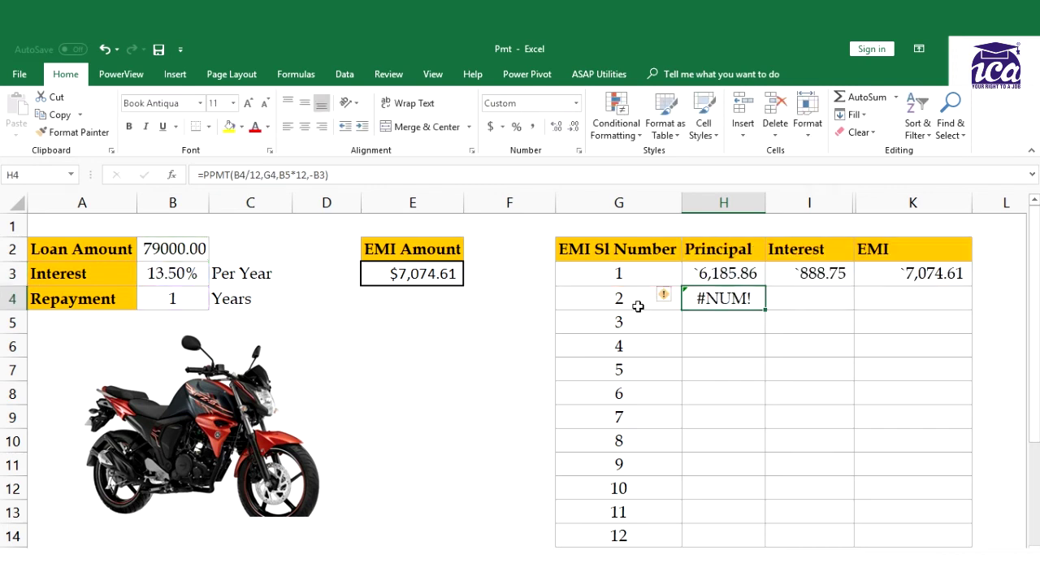
pyautogui.click(695, 276)
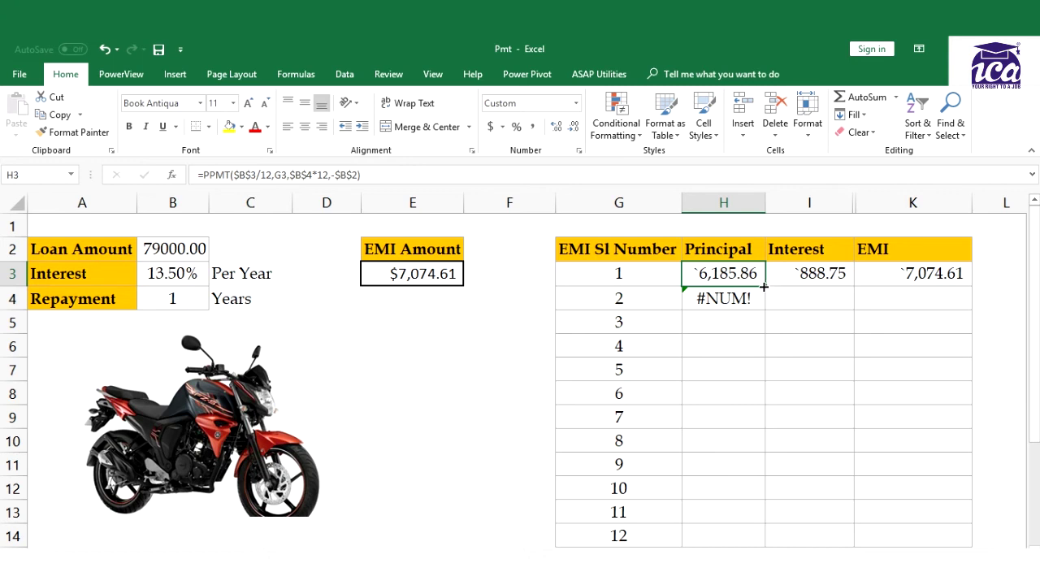
pyautogui.moveTo(764, 286); pyautogui.dragTo(765, 303)
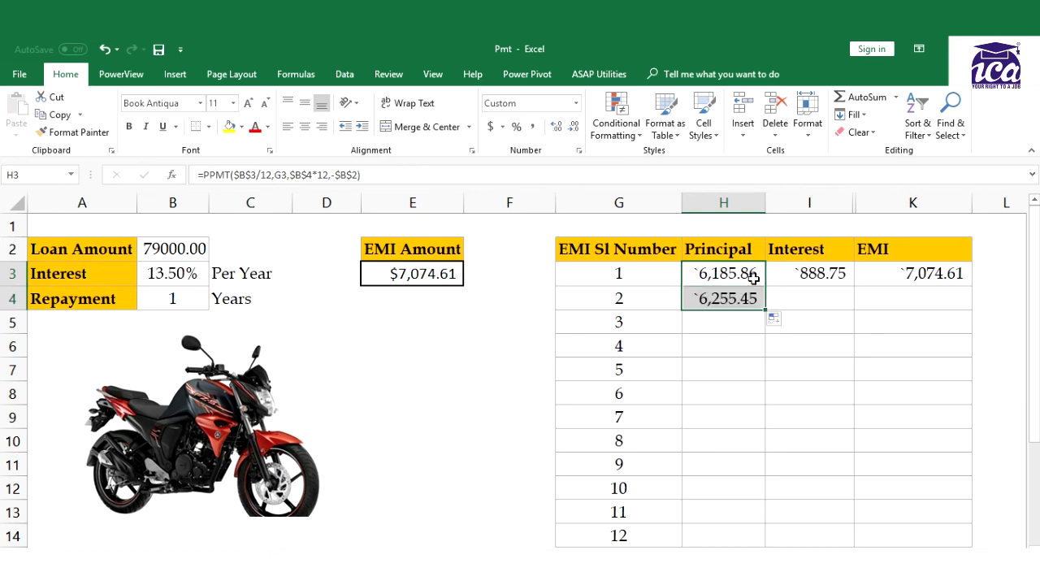
# Step: Make the B3, B4 and B2 references absolute in I3's interest formula, giving =IPMT($B$3/12,G3,$B$4*12,-$B$2)
pyautogui.click(793, 277)
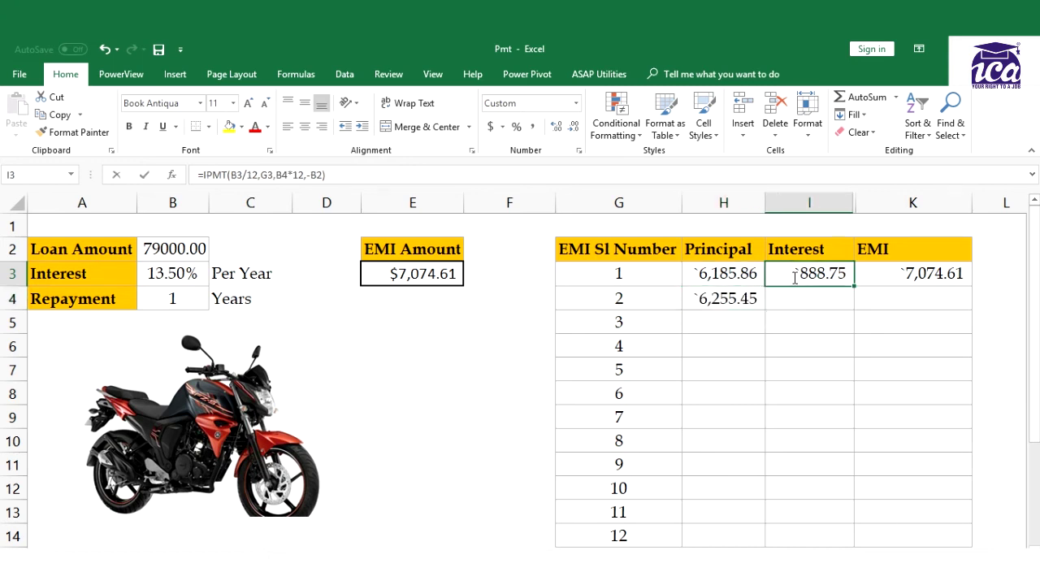
pyautogui.doubleClick(793, 277)
pyautogui.click(835, 274)
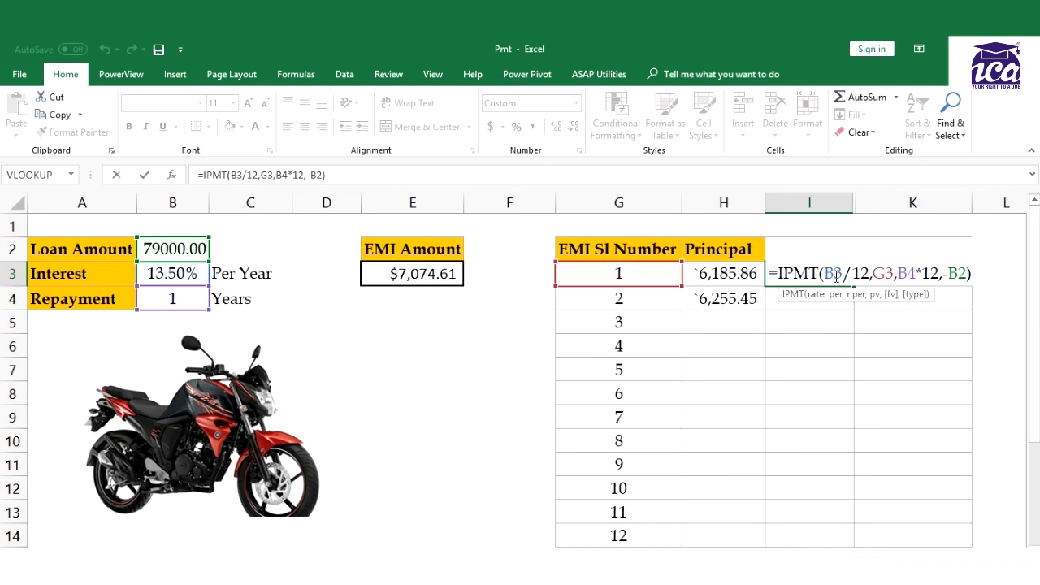
pyautogui.press('F4')
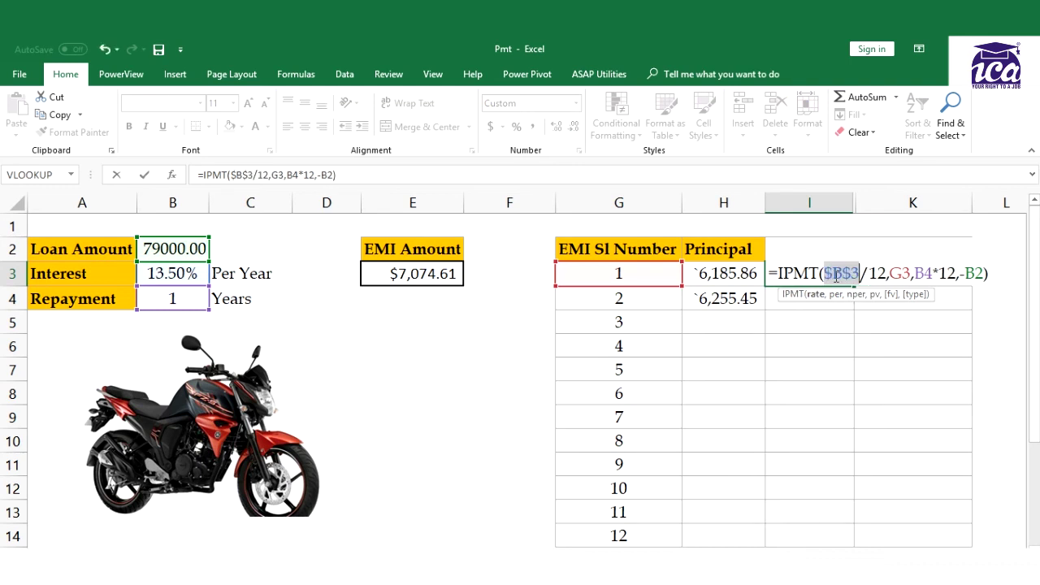
pyautogui.click(928, 274)
pyautogui.press('F4')
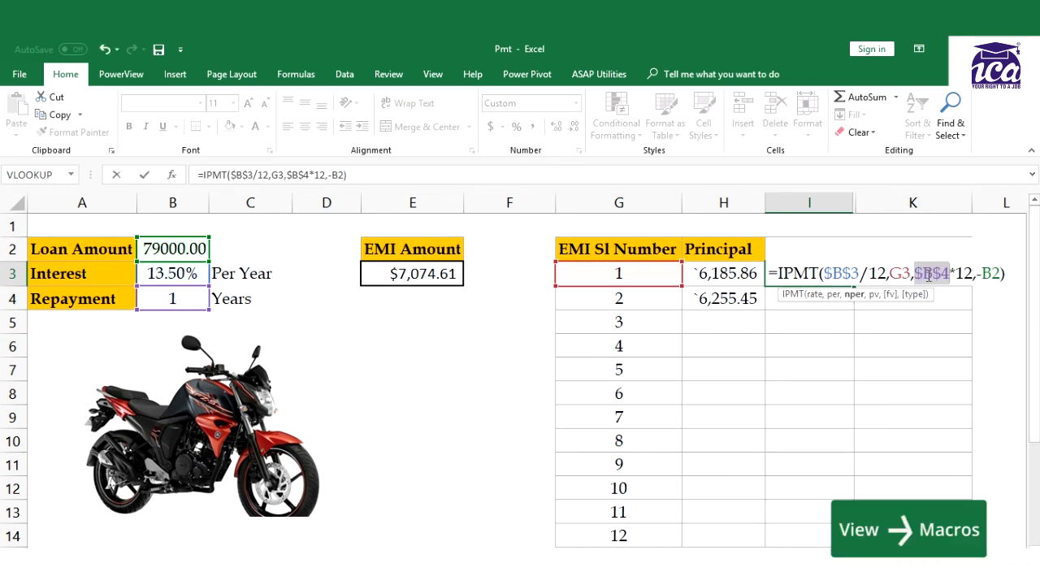
pyautogui.click(983, 273)
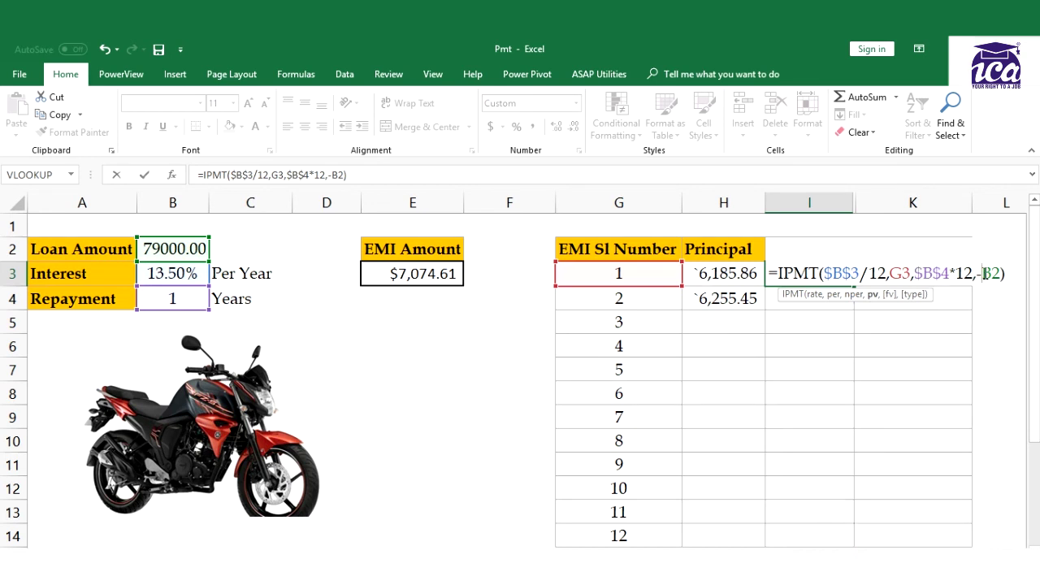
pyautogui.press('F4')
pyautogui.press('Return')
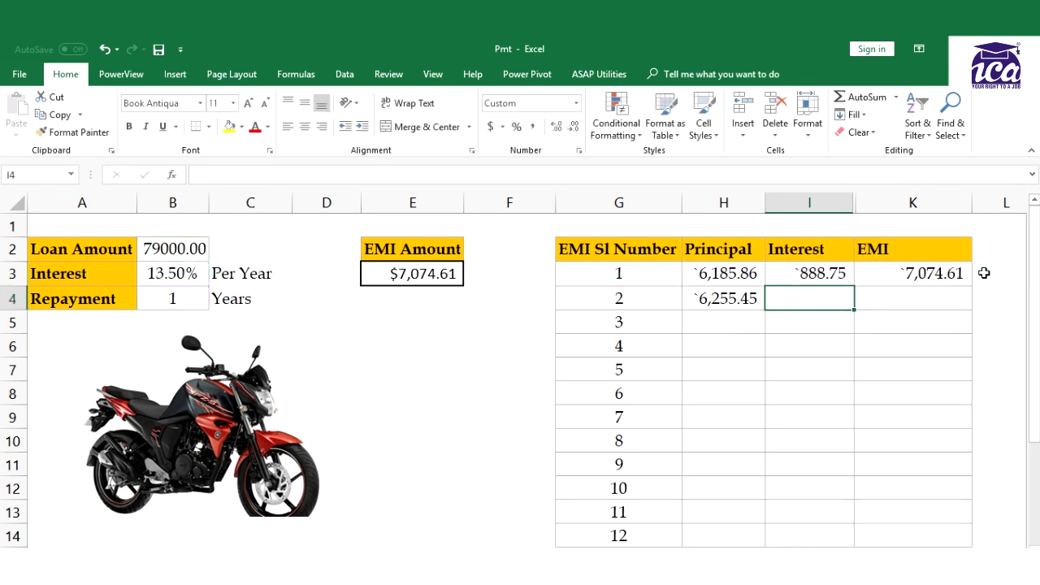
# Step: Check the EMI formula in K3 and fill the first instalment's formulas H3:K3 down to instalment 12 in row 14
pyautogui.click(930, 276)
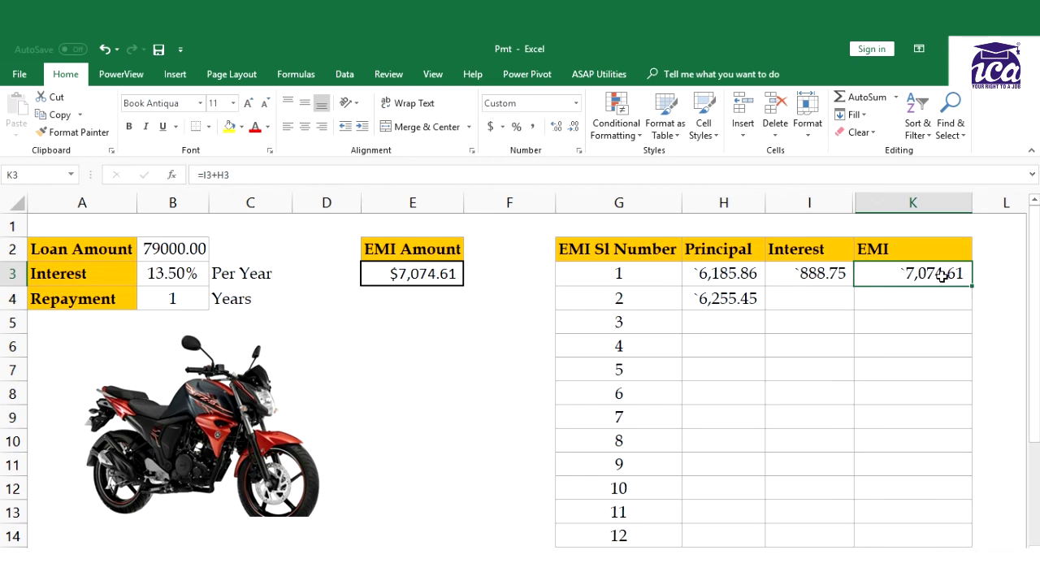
pyautogui.doubleClick(945, 276)
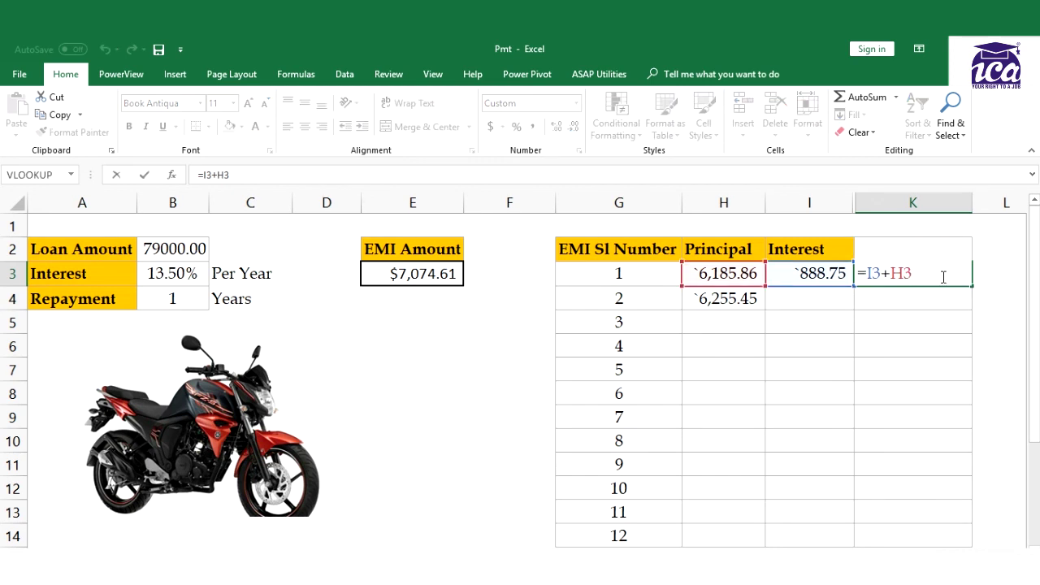
pyautogui.press('Return')
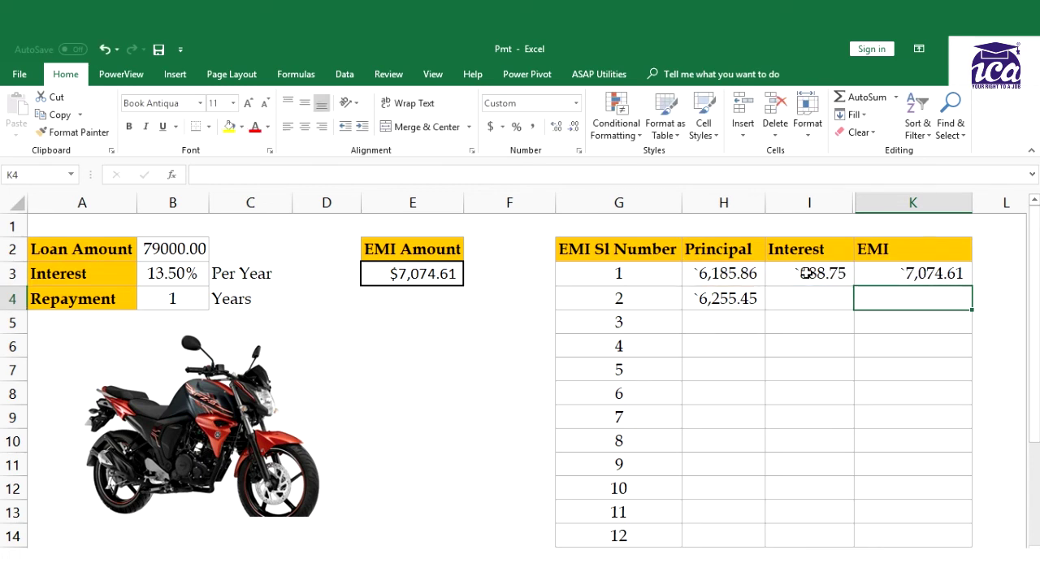
pyautogui.moveTo(735, 273); pyautogui.dragTo(971, 544)
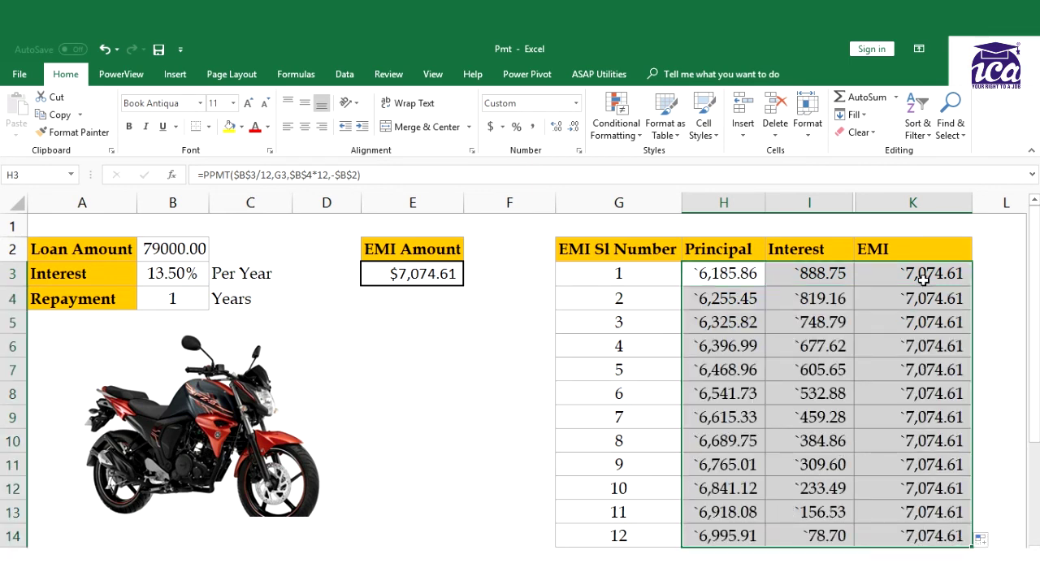
# Step: Examine how the interest and principal amounts change from instalment to instalment in the filled schedule table
pyautogui.click(807, 294)
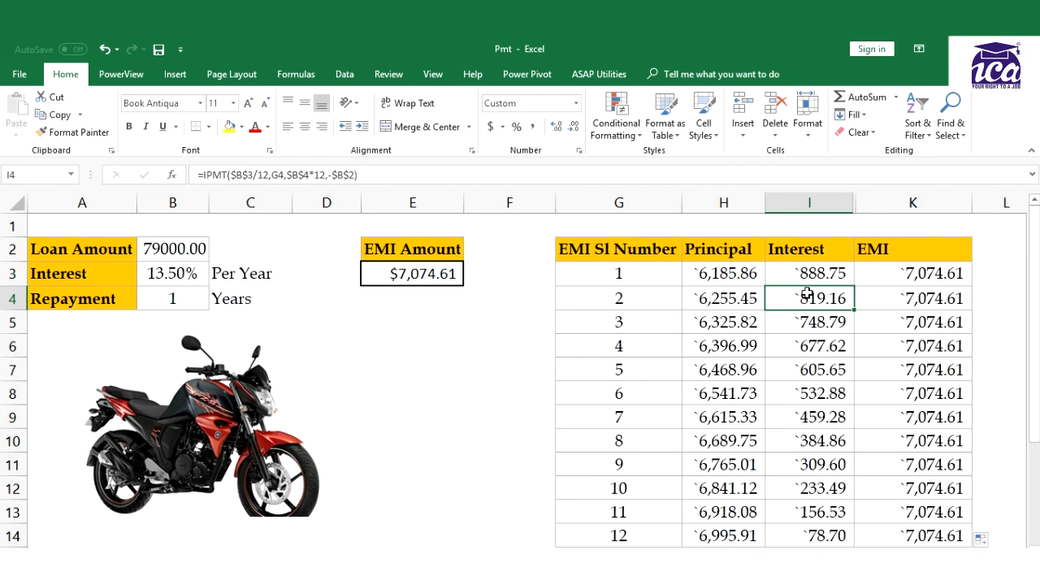
pyautogui.press('Down')
pyautogui.press('Down')
pyautogui.press('Down')
pyautogui.press('Down')
pyautogui.press('Down')
pyautogui.press('Down')
pyautogui.press('Down')
pyautogui.press('Down')
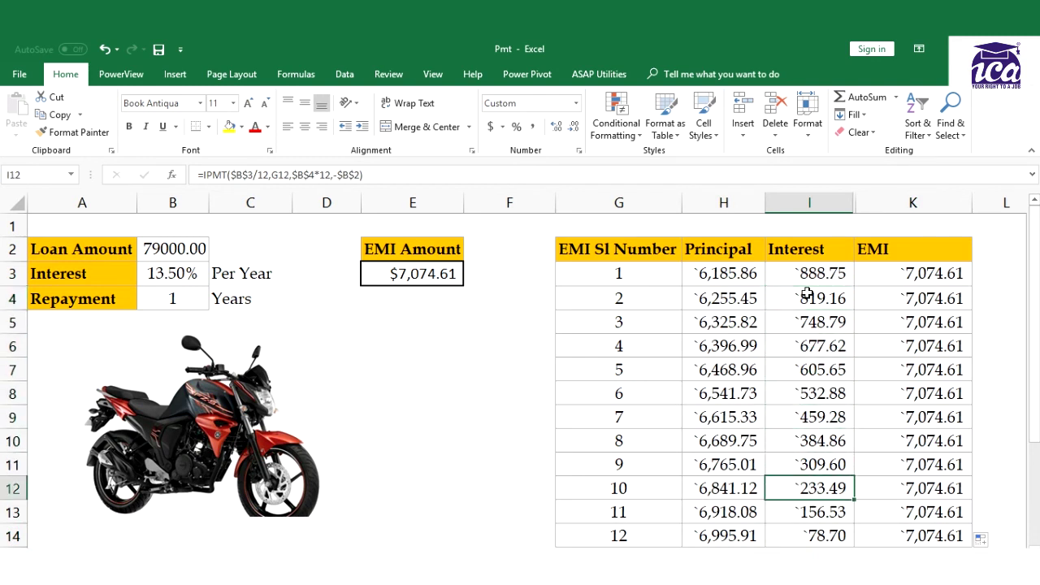
pyautogui.press('Left')
pyautogui.press('Up')
pyautogui.press('Up')
pyautogui.press('Up')
pyautogui.press('Up')
pyautogui.press('Up')
pyautogui.press('Right')
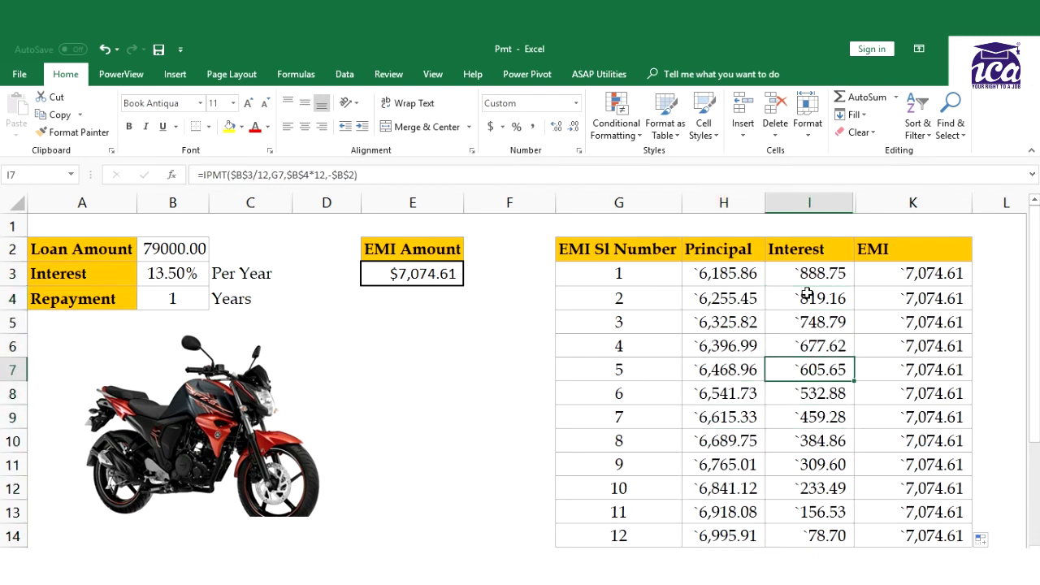
pyautogui.press('Down')
pyautogui.press('Down')
pyautogui.press('Down')
pyautogui.press('Down')
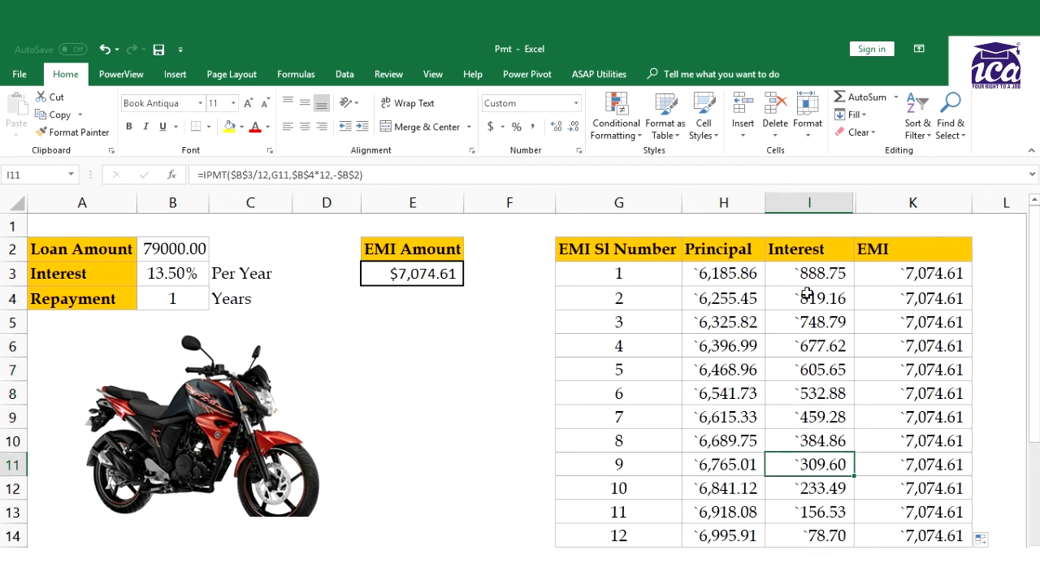
pyautogui.press('Up')
pyautogui.press('Up')
pyautogui.press('Up')
pyautogui.press('Up')
pyautogui.press('Up')
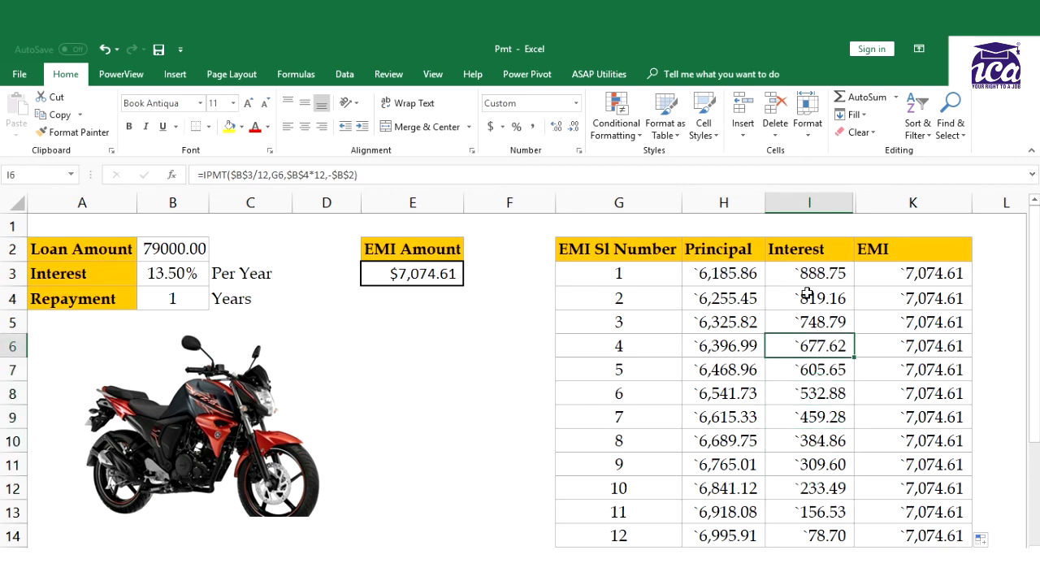